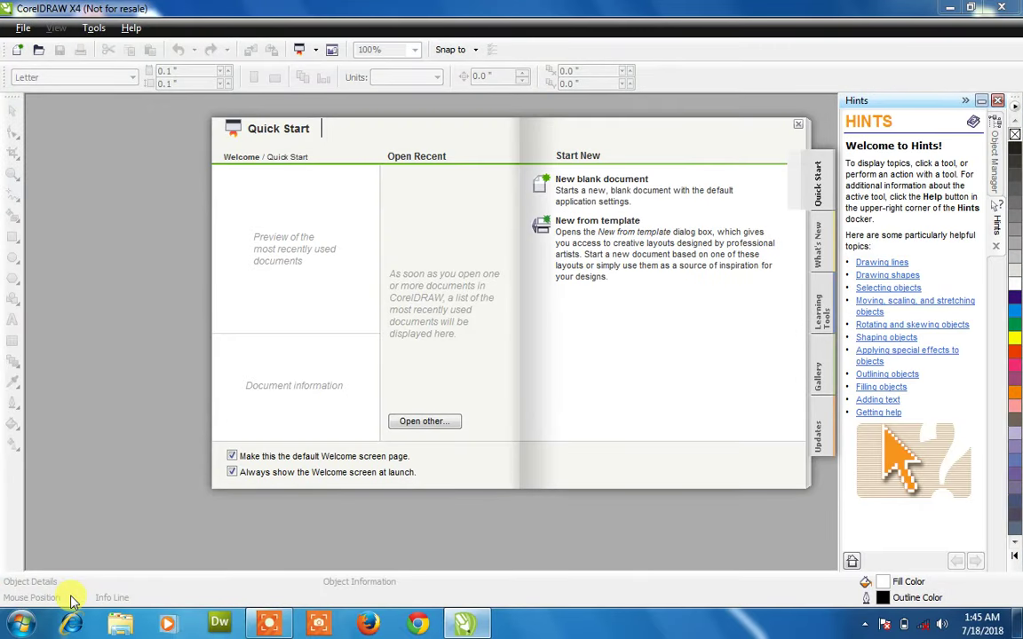
Step: Create a new blank document and close the Hints docker
click(590, 183)
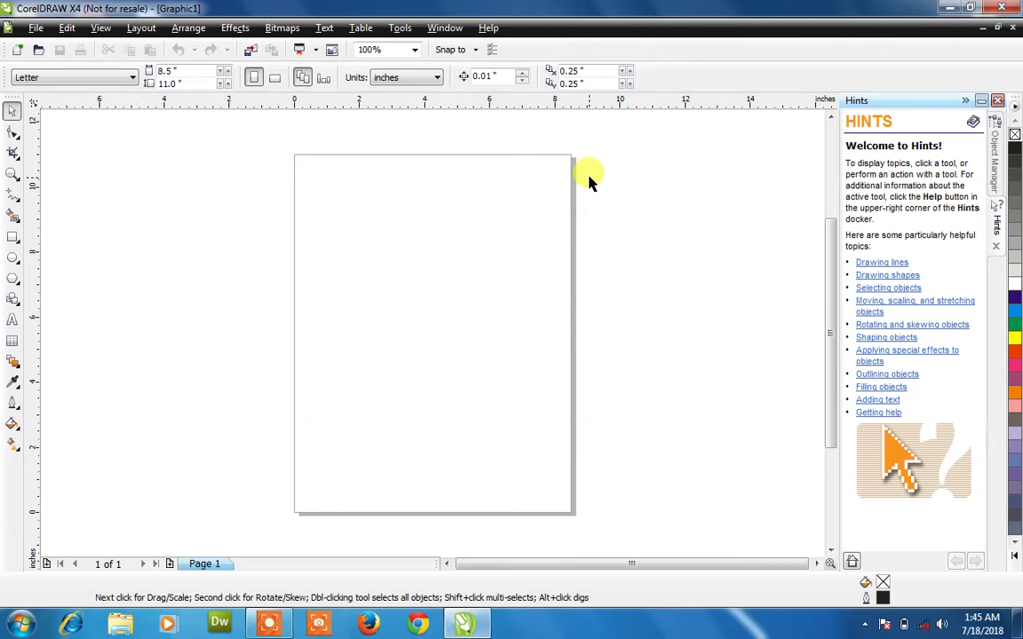
click(997, 100)
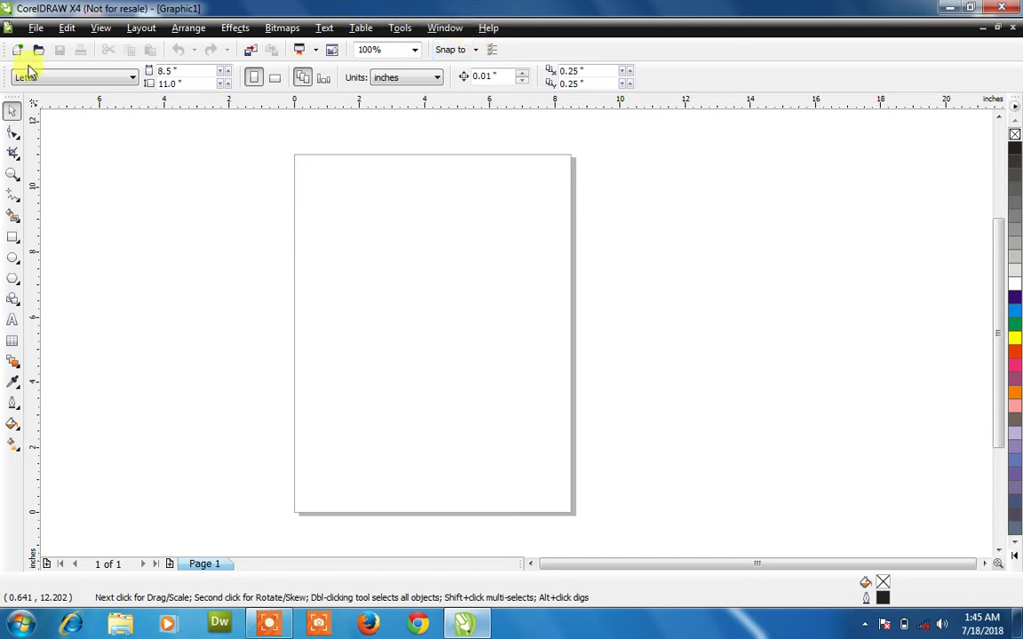
Step: Move the property bar beside the standard toolbar, float it over the page, and dock it back in its original row
drag(7, 49, 16, 24)
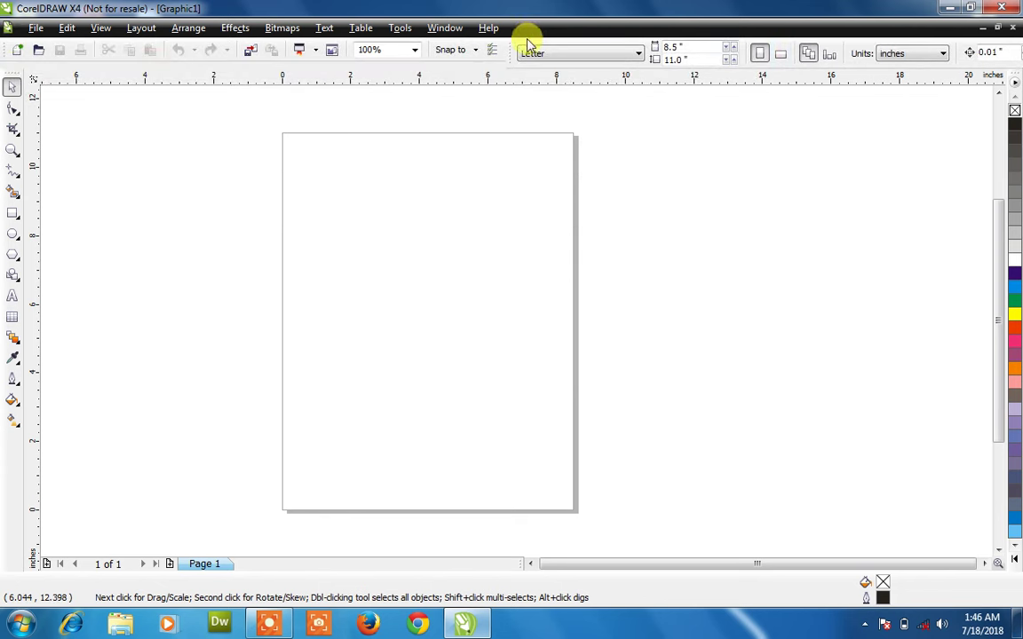
drag(508, 48, 9, 66)
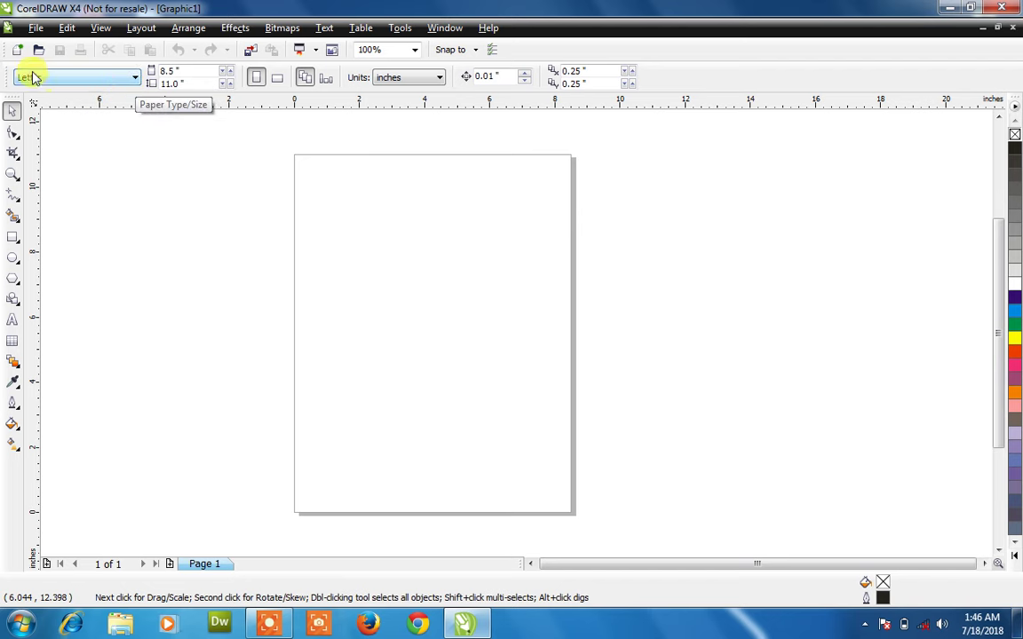
drag(95, 120, 256, 305)
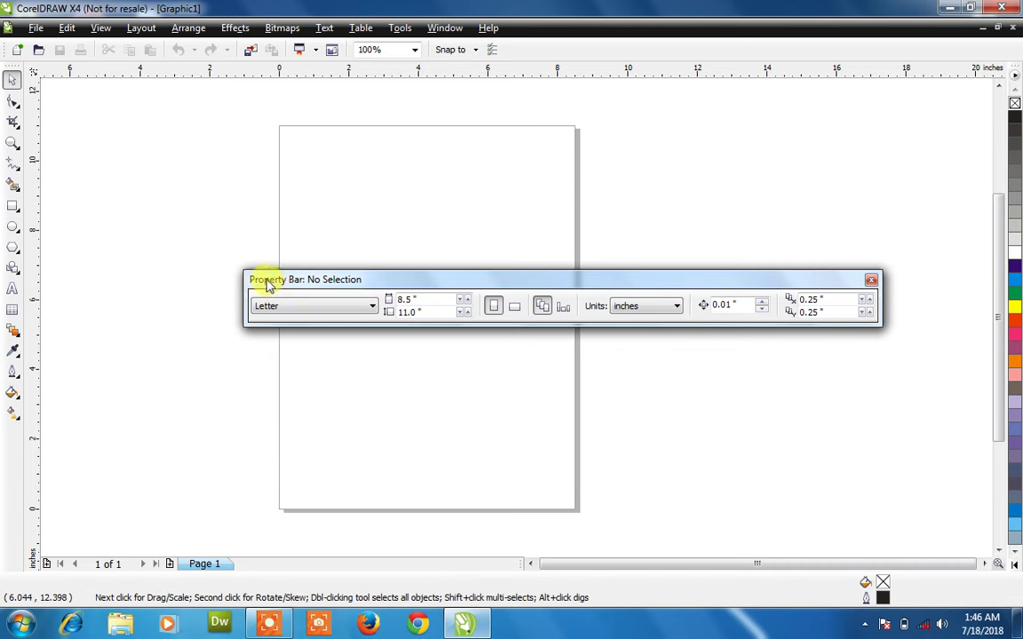
drag(264, 278, 22, 56)
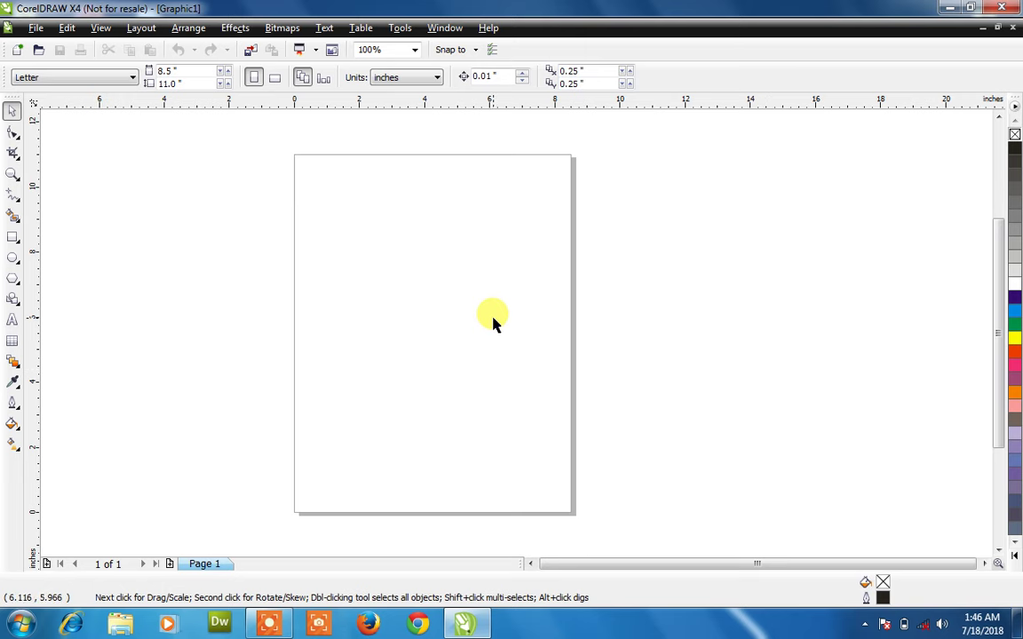
scroll(513, 335, up, 5)
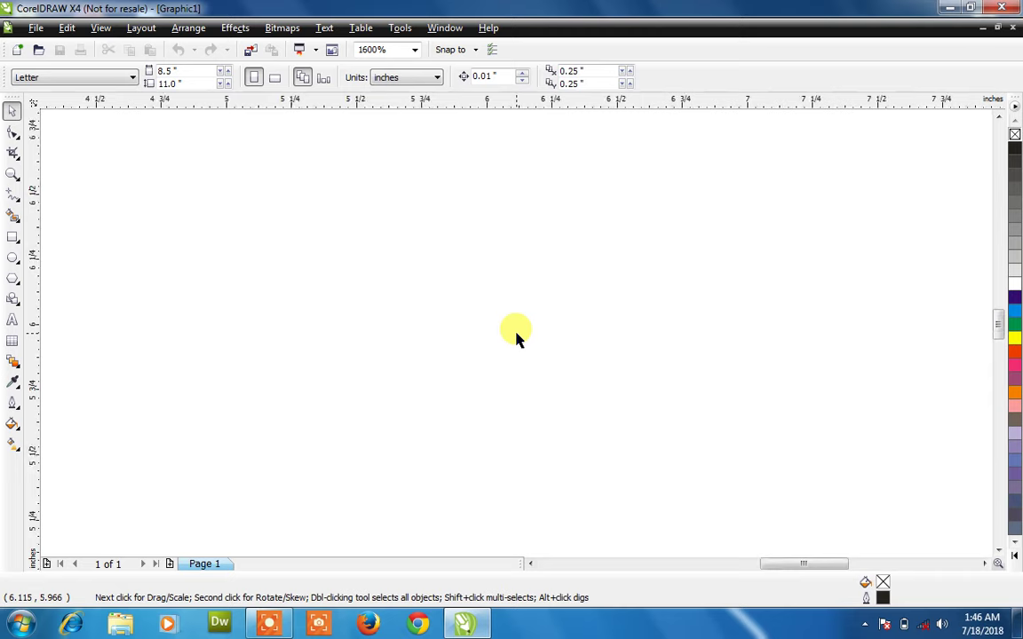
scroll(517, 335, down, 10)
scroll(516, 336, up, 7)
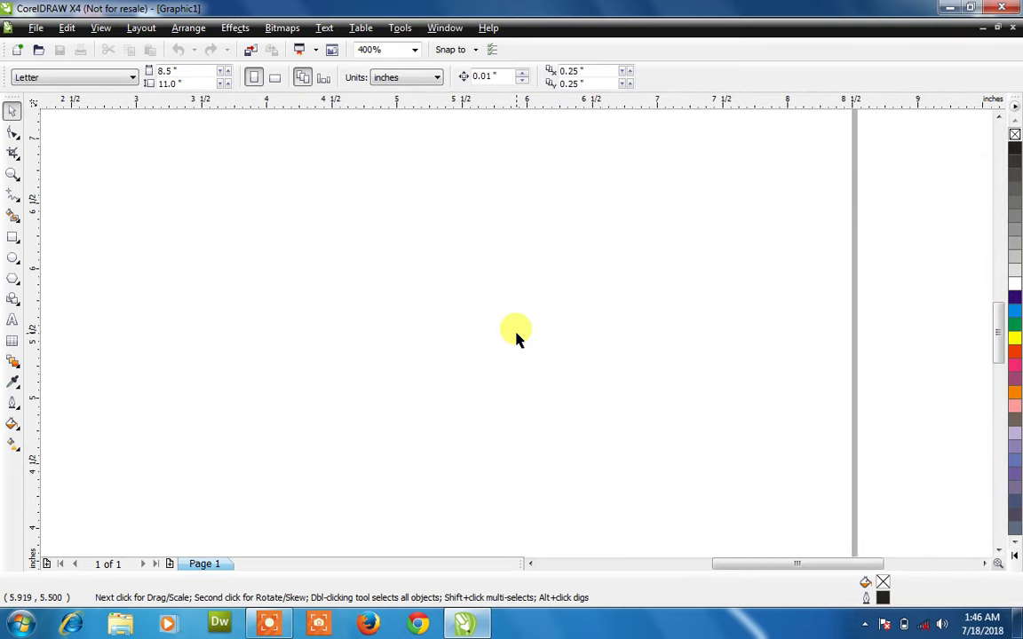
scroll(516, 336, down, 2)
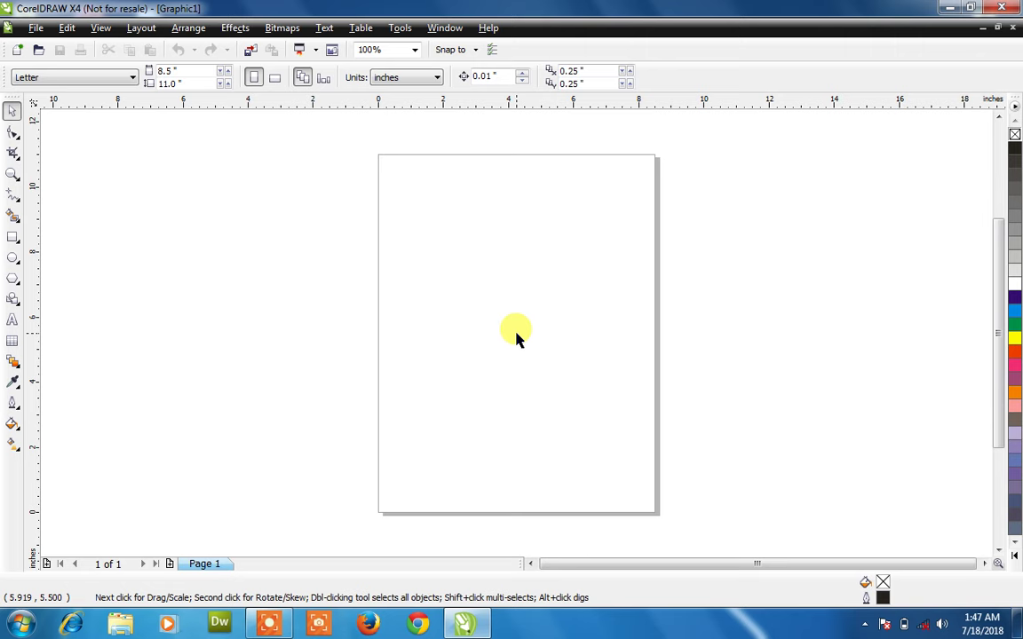
scroll(516, 335, up, 4)
scroll(517, 336, down, 4)
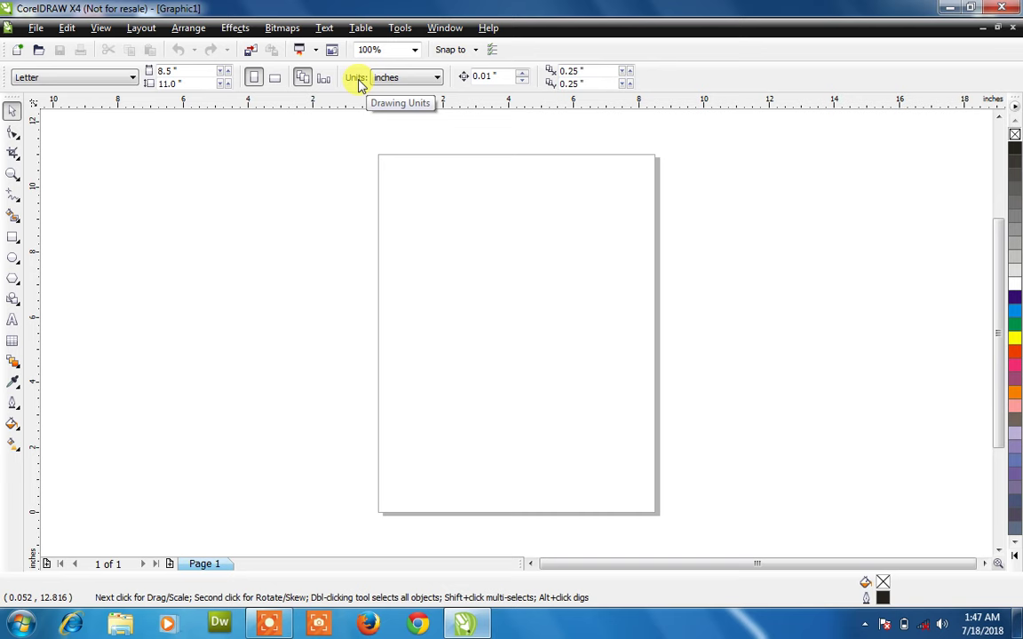
Step: Set the paper size to A4 and the drawing units to inches
click(414, 87)
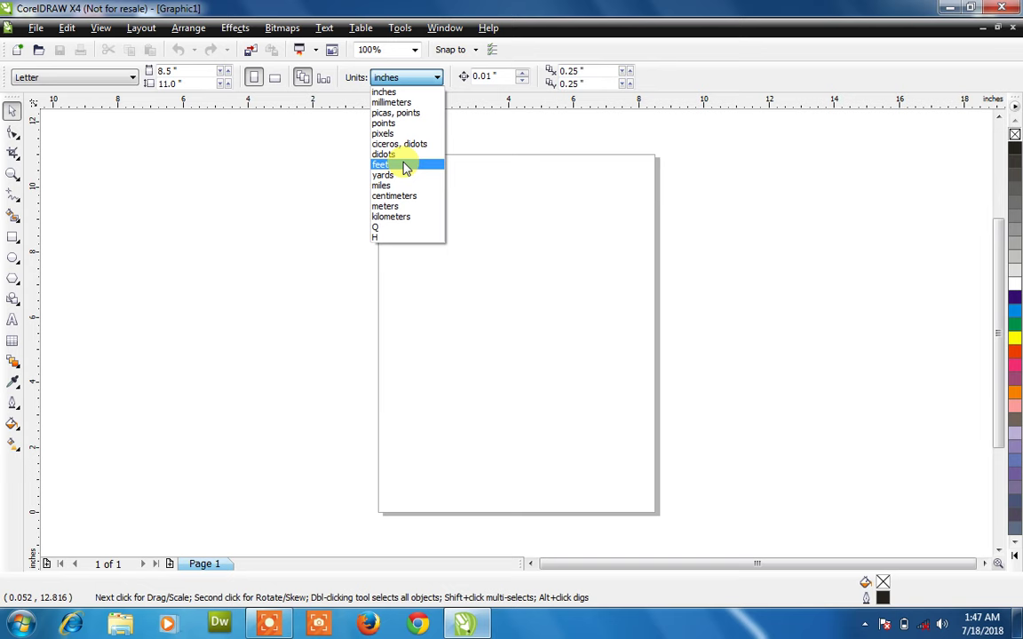
click(404, 95)
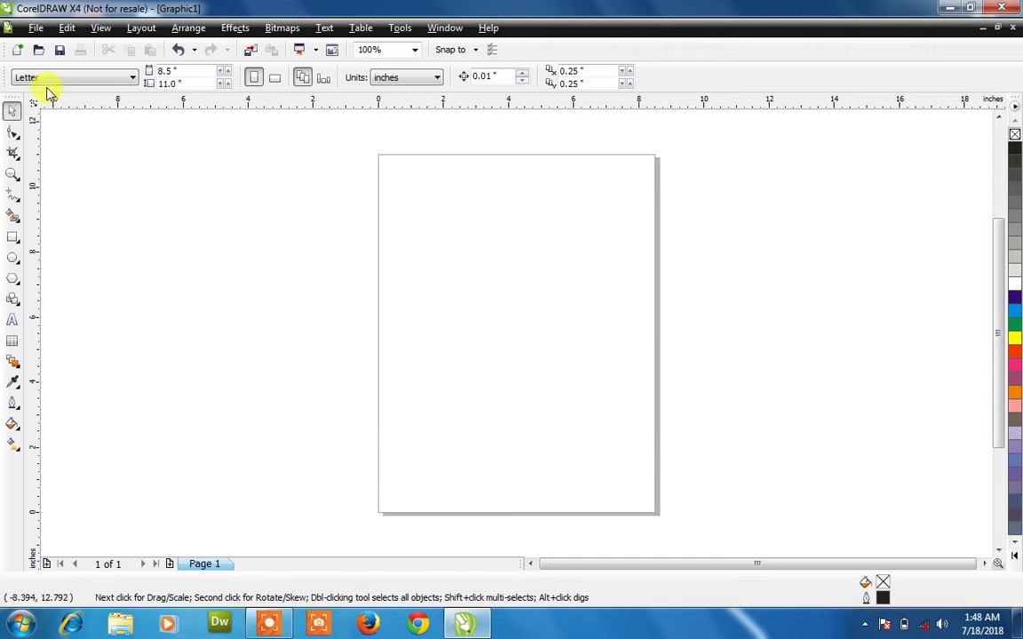
click(74, 85)
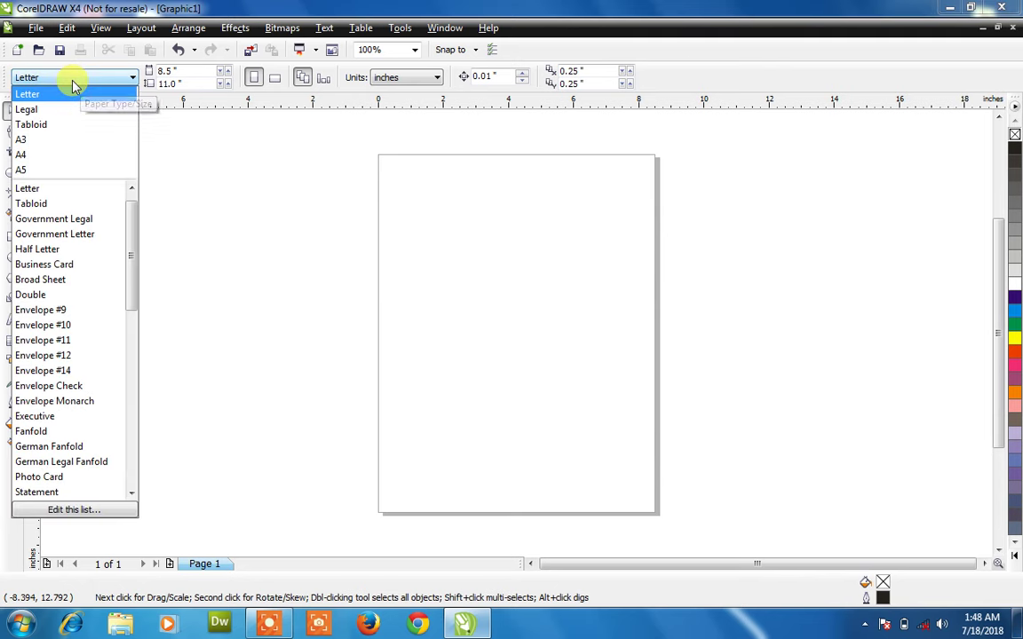
click(70, 157)
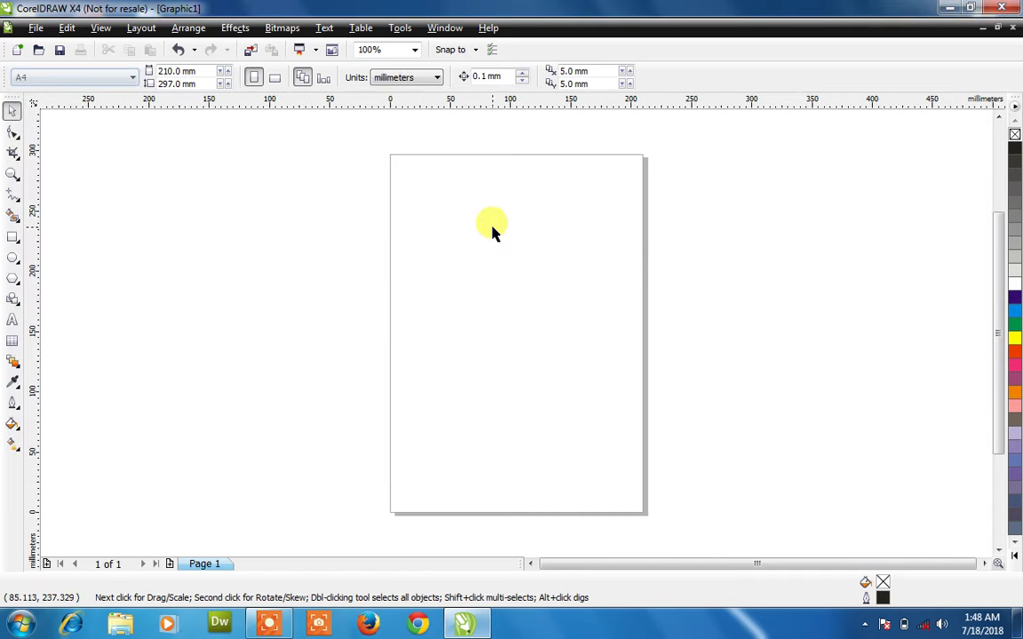
click(402, 86)
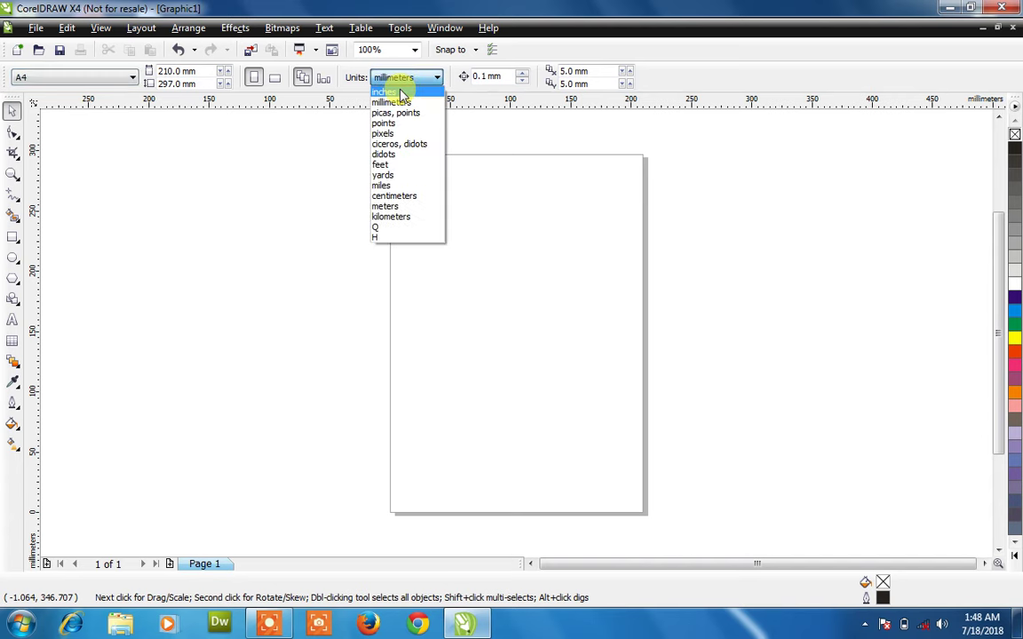
click(401, 92)
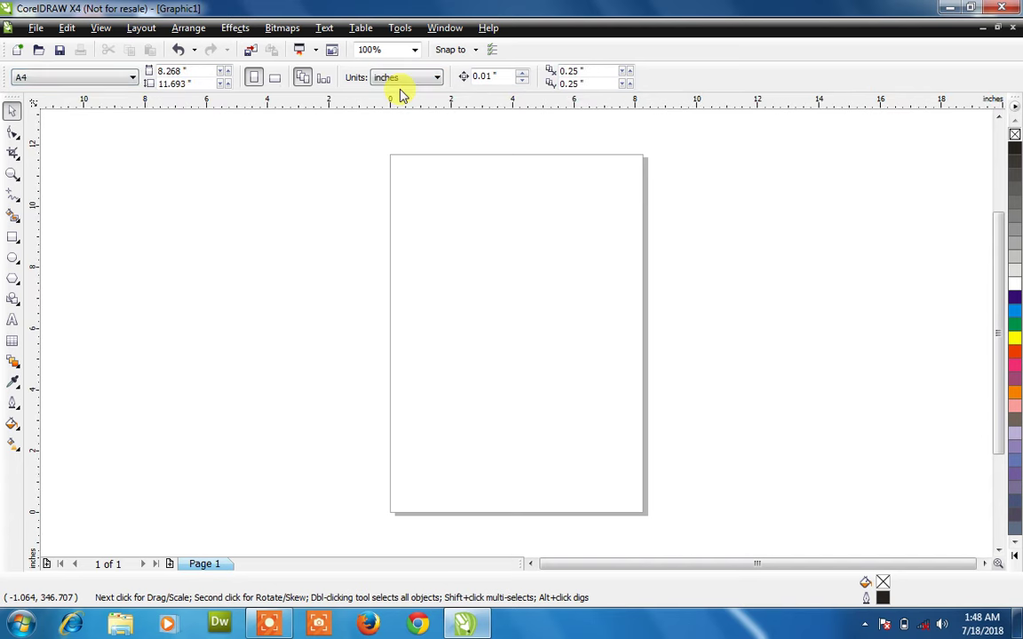
click(188, 71)
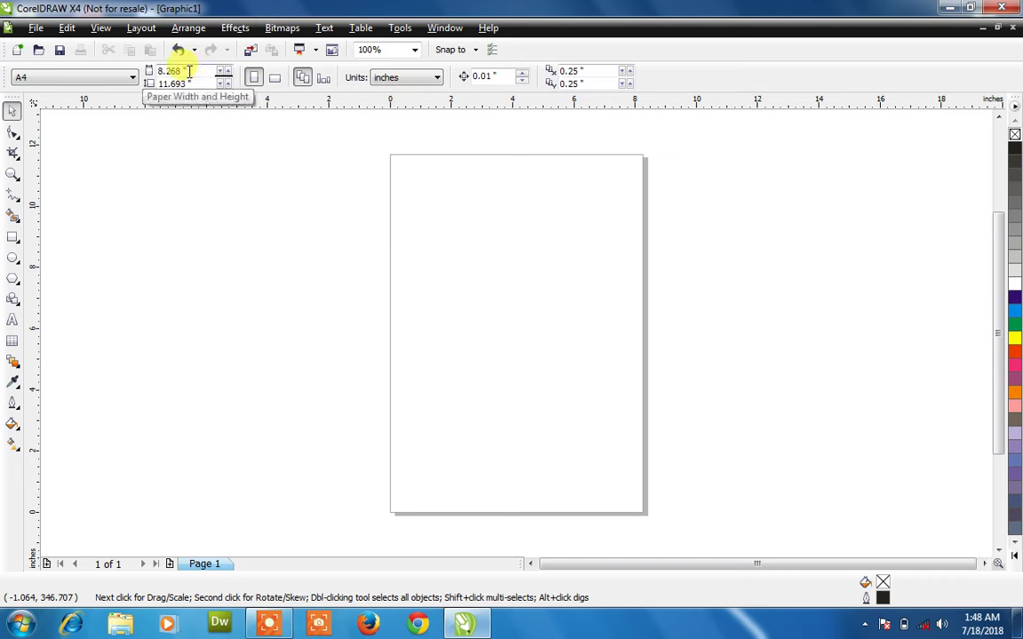
click(188, 84)
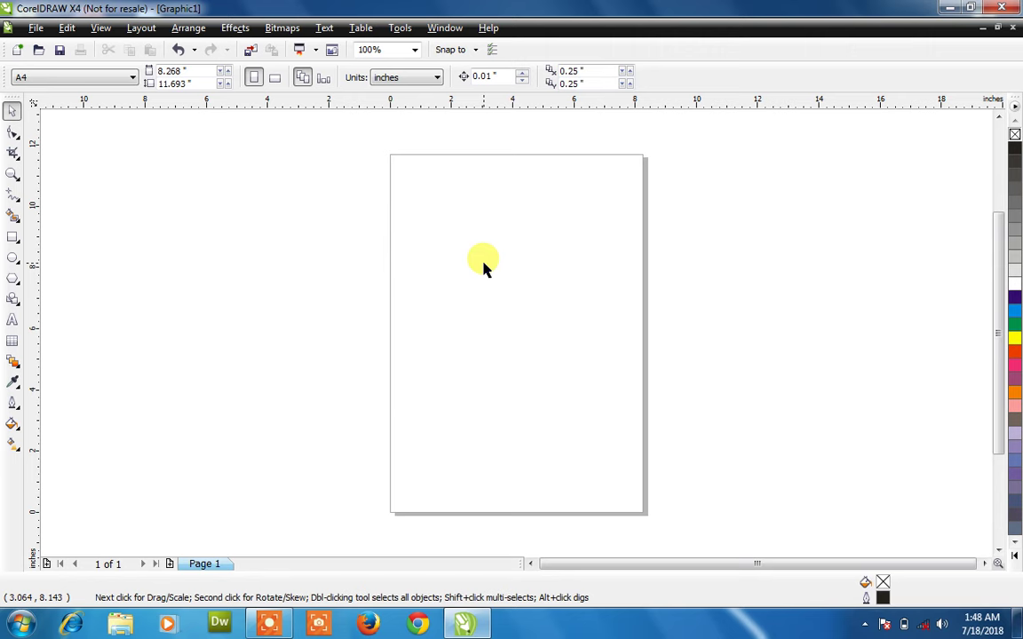
Step: Add a second page after page 1 and return to page 1
click(170, 564)
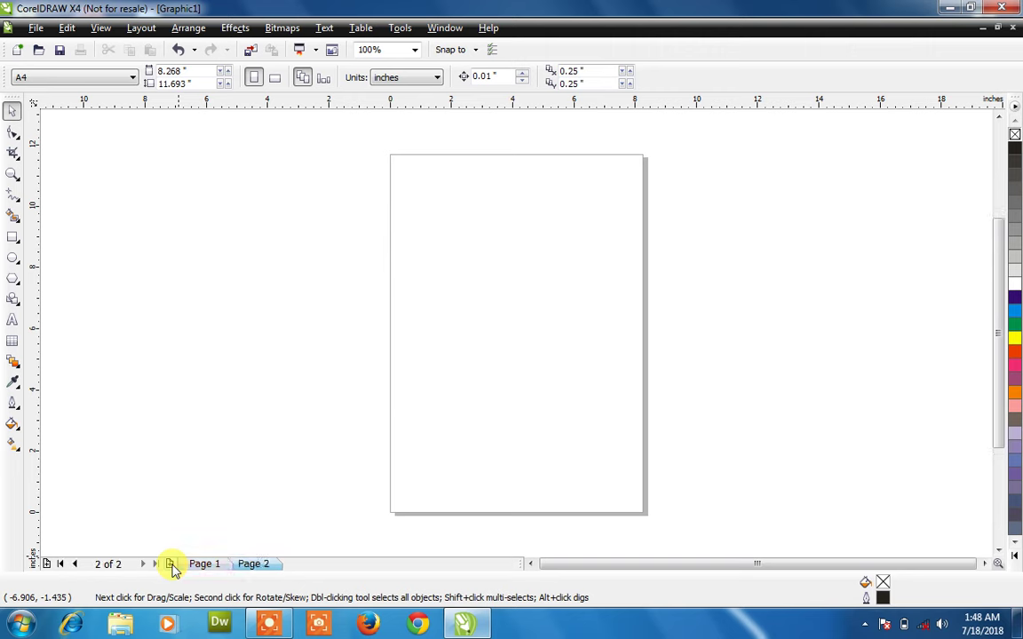
click(203, 564)
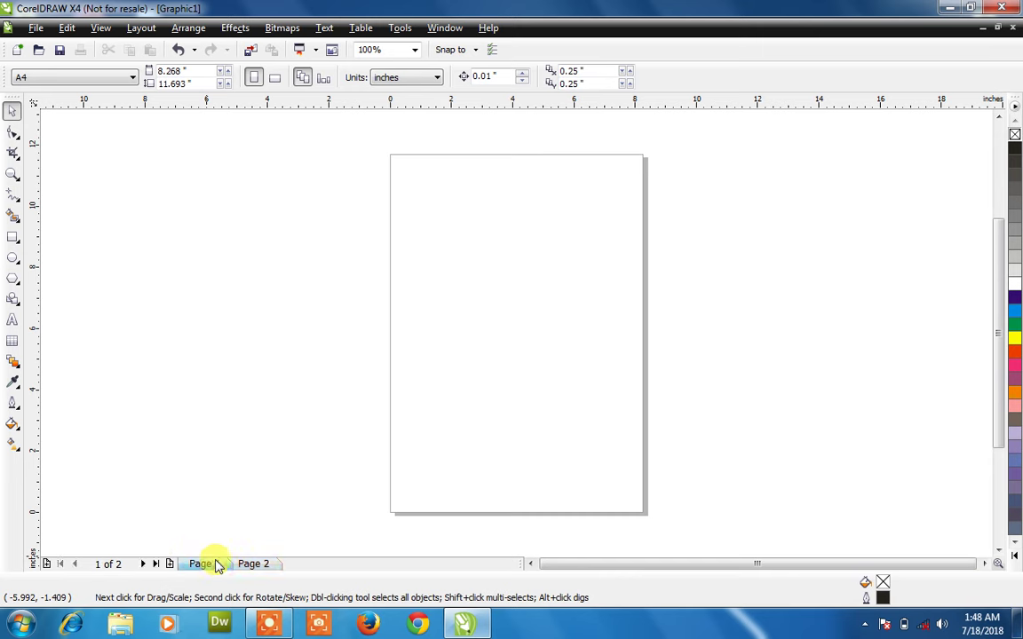
click(254, 565)
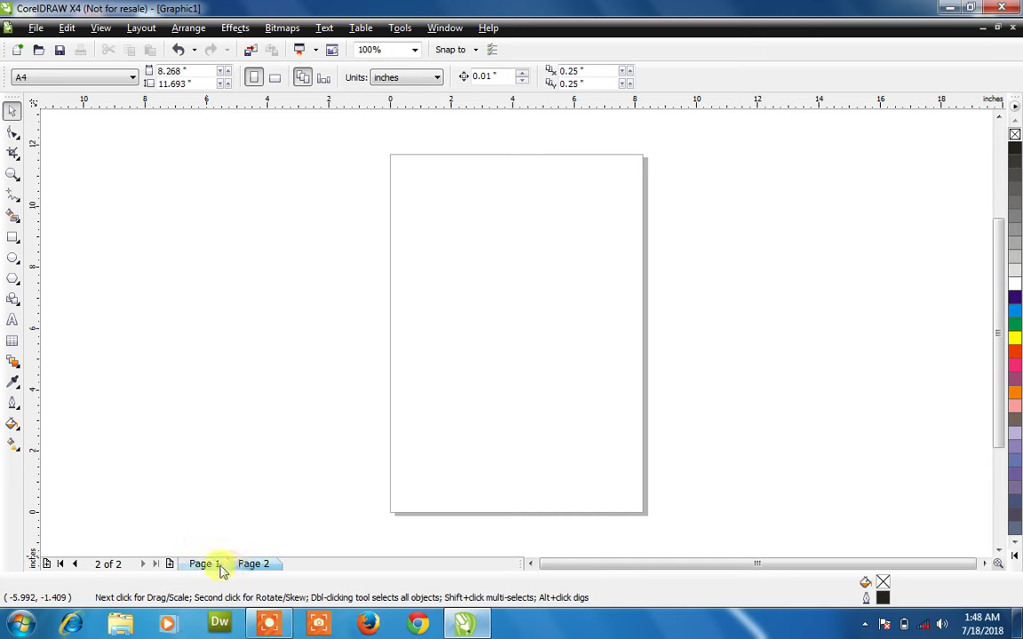
click(220, 565)
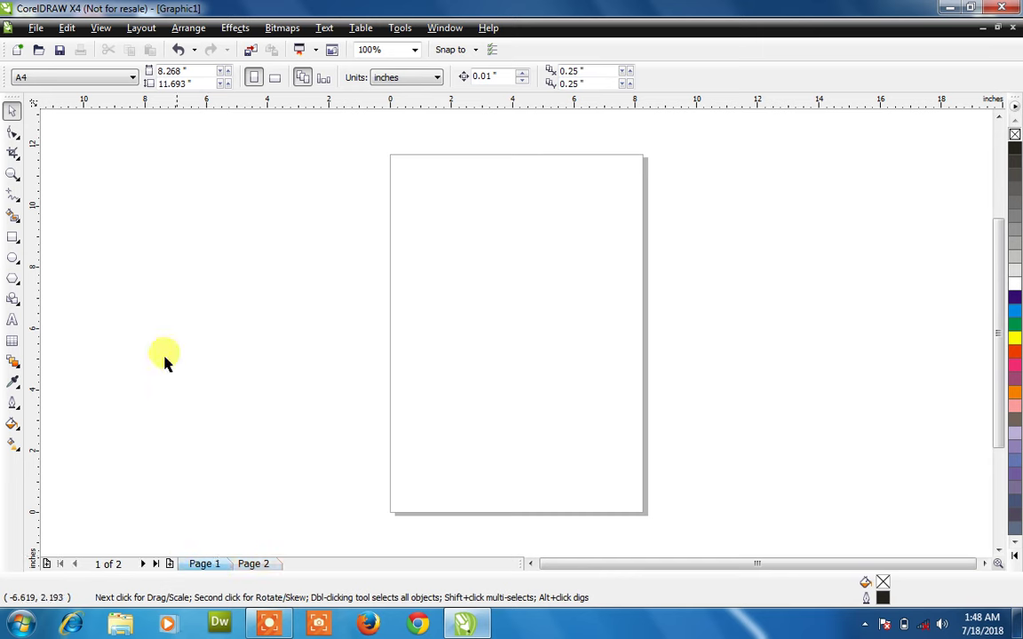
Step: Draw a rectangle about 4.18 by 3.99 inches in the middle of page 1 and fill it with red
click(12, 243)
drag(436, 264, 564, 387)
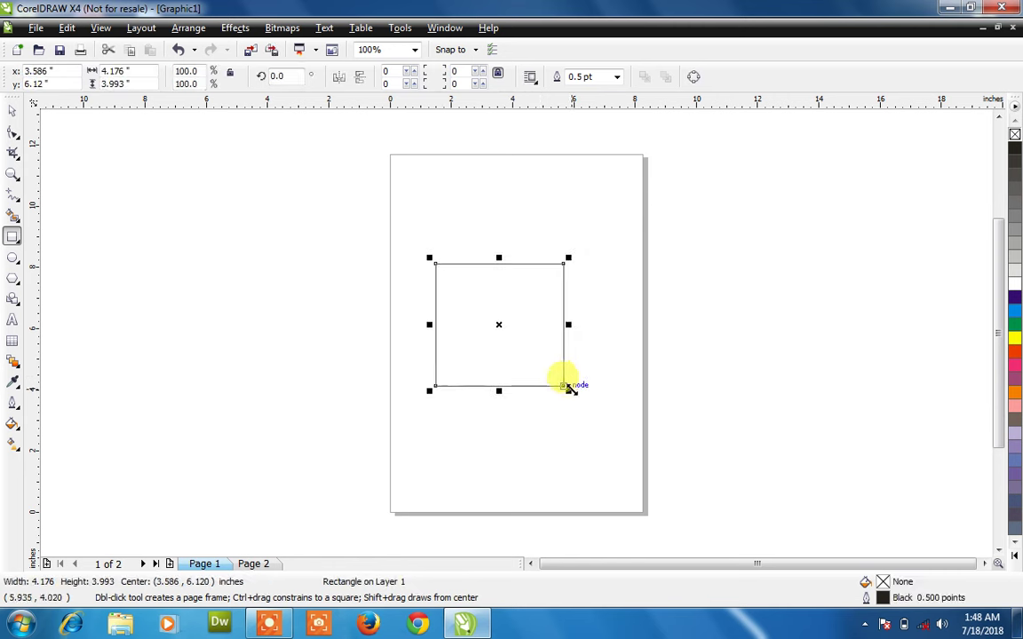
click(1015, 353)
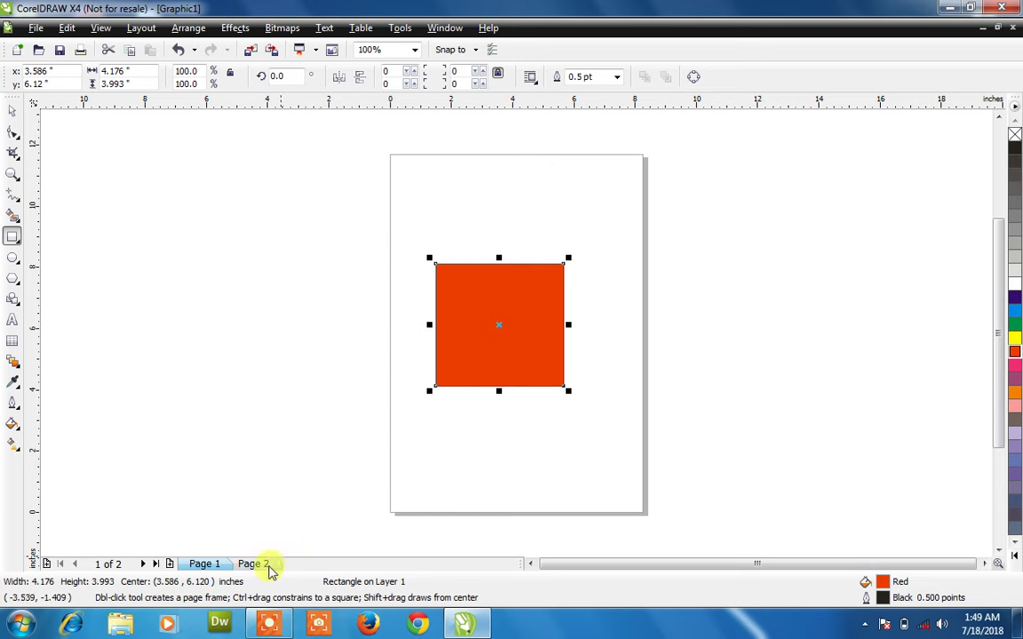
Step: Draw a rectangle about 5.98 by 5.4 inches in the middle of page 2 and fill it with orange
click(269, 565)
drag(411, 240, 595, 405)
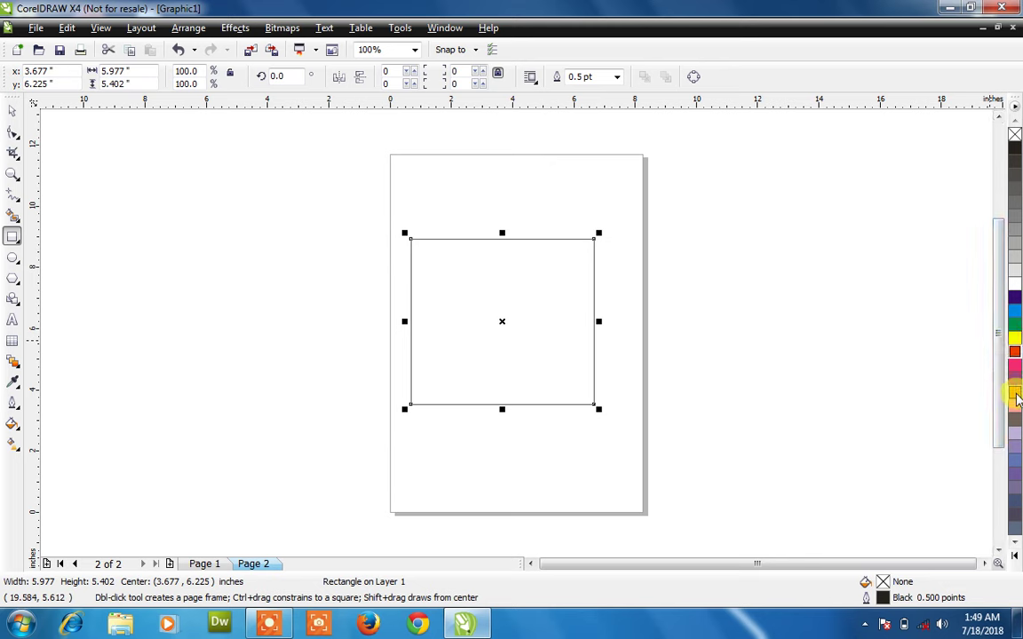
click(1015, 396)
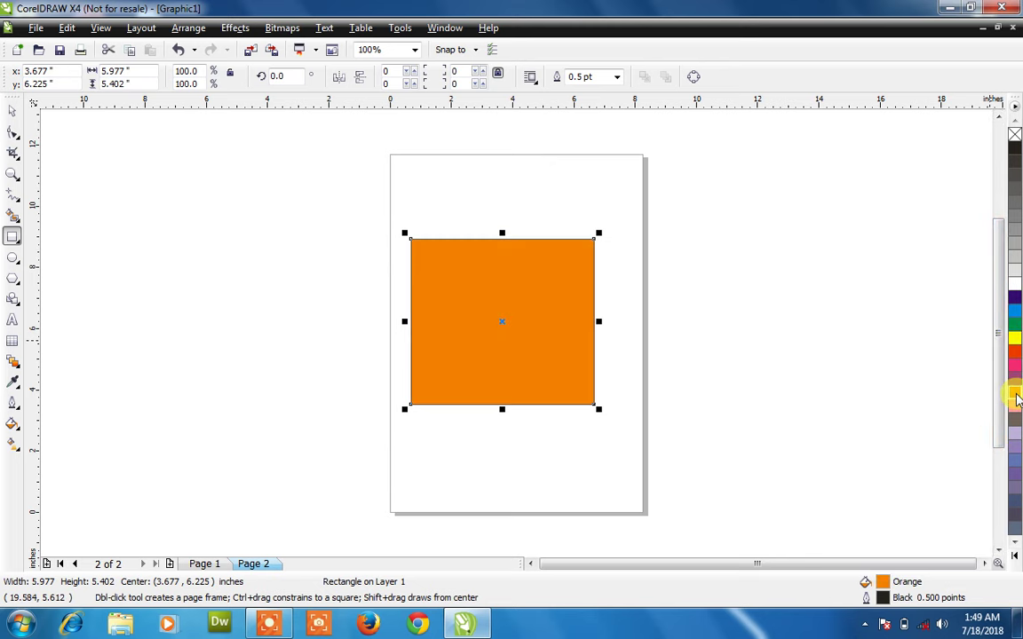
click(210, 564)
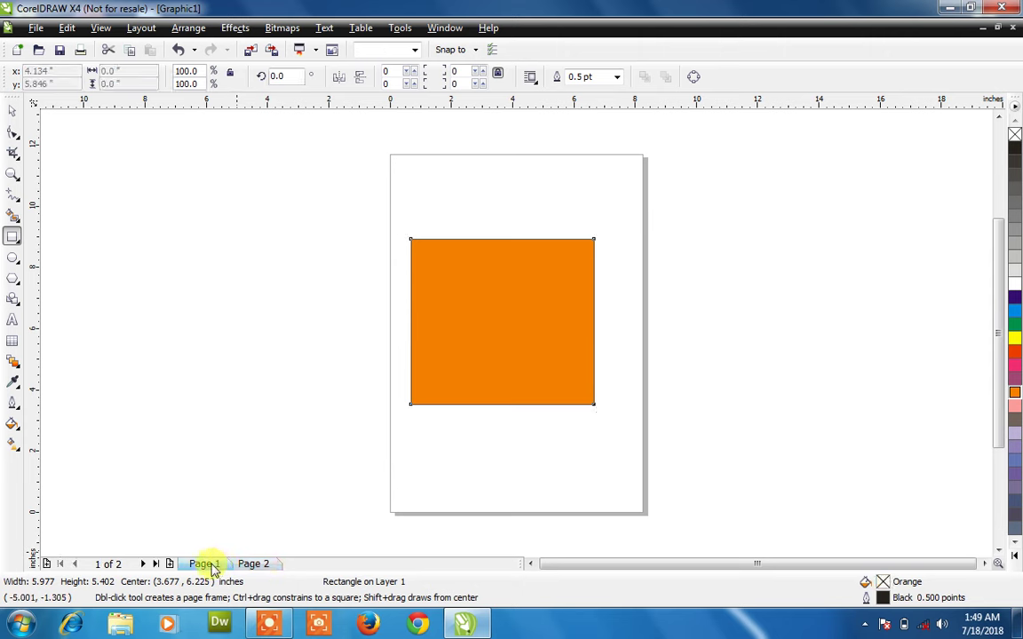
click(254, 566)
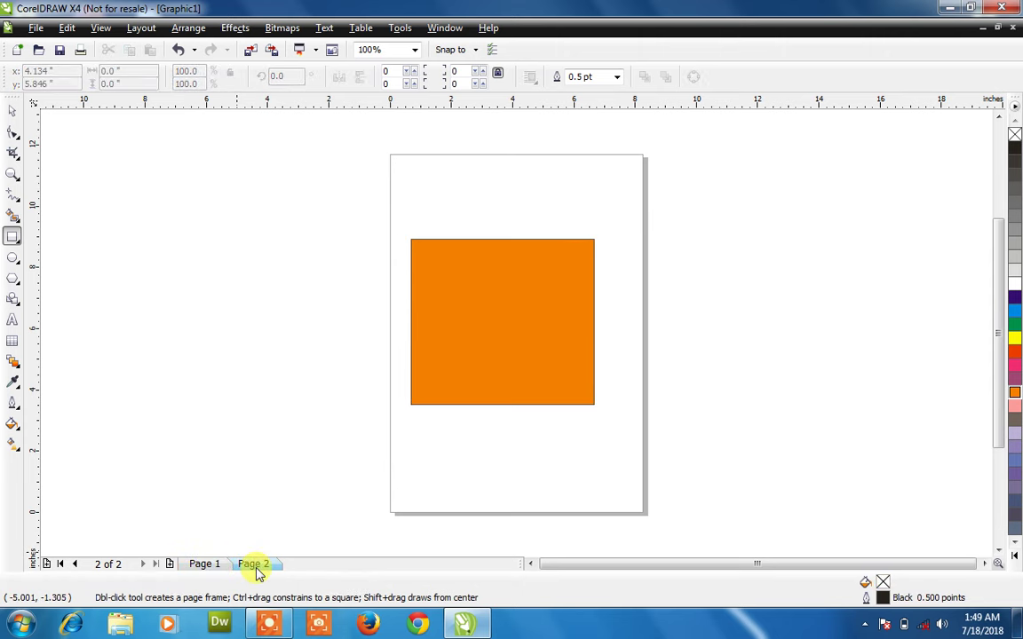
Step: Stretch the orange rectangle's right side past the page edge to a width of about 10.78 inches
click(13, 111)
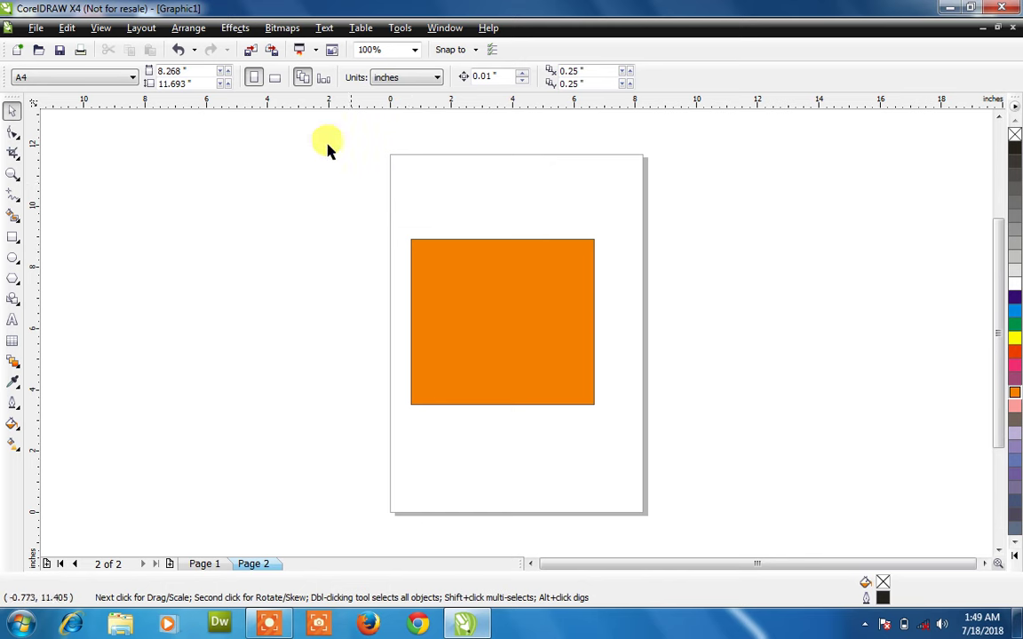
click(521, 347)
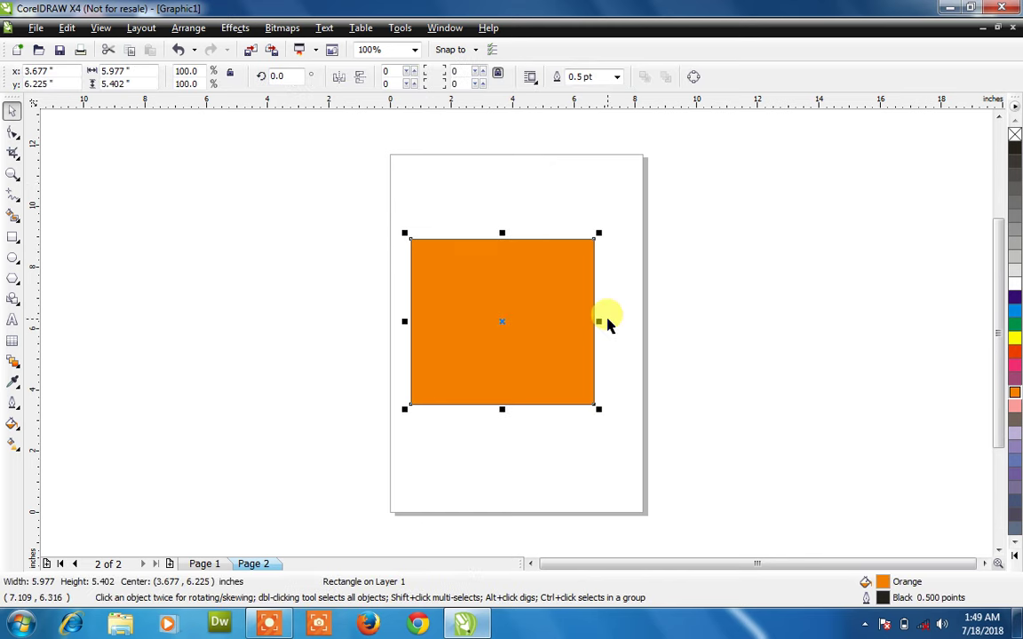
drag(599, 321, 747, 351)
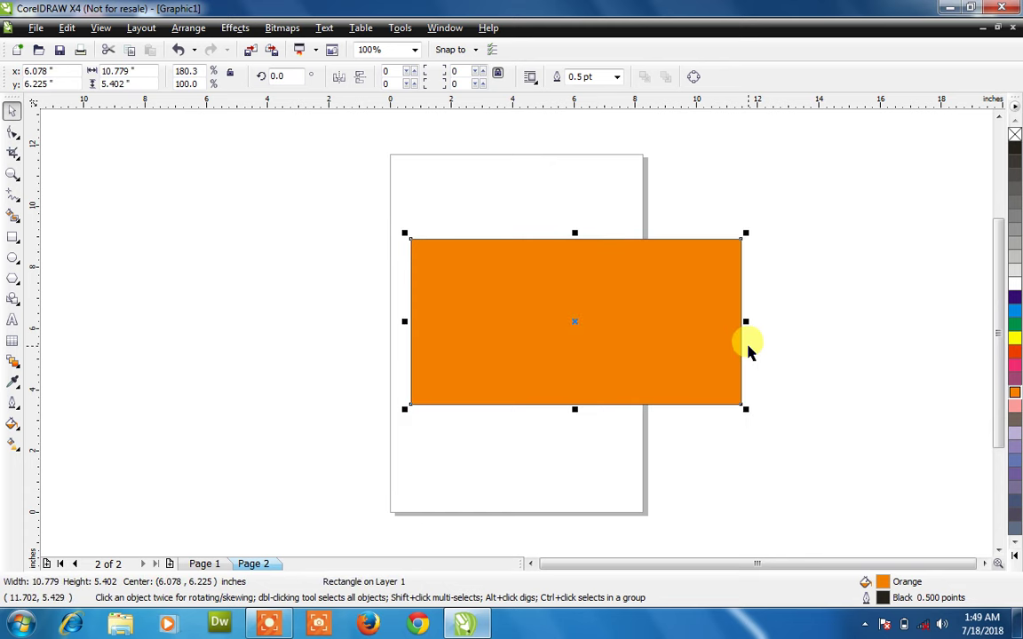
click(211, 566)
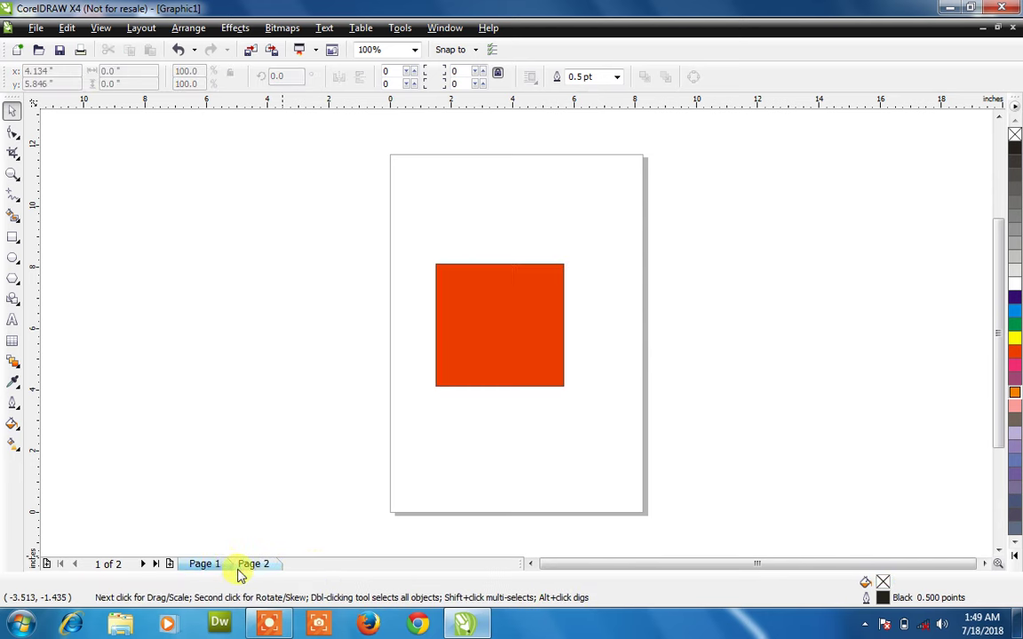
click(249, 566)
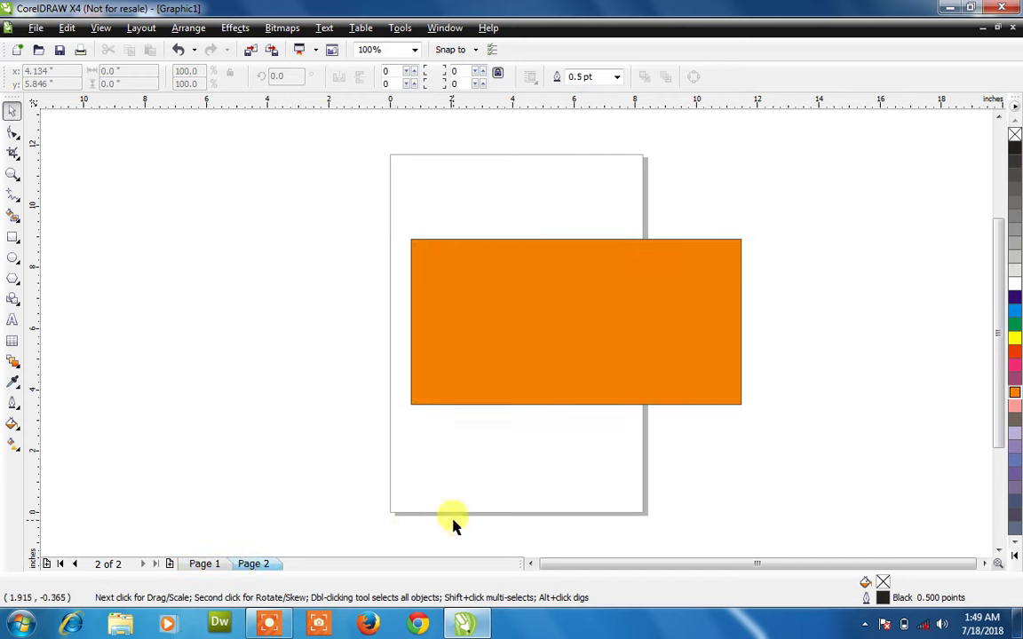
click(475, 500)
scroll(477, 501, up, 3)
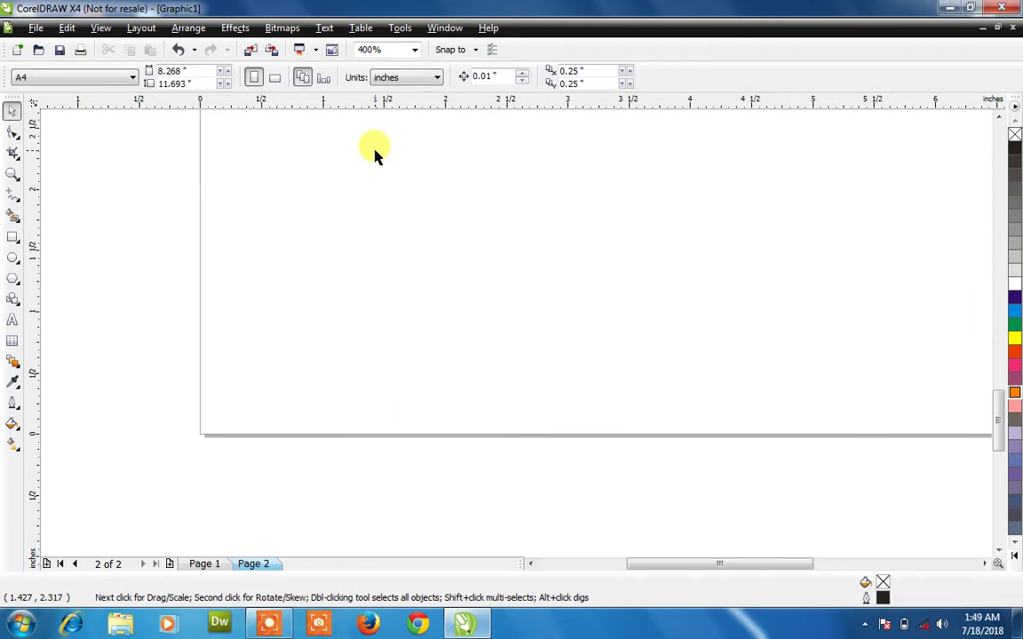
scroll(374, 154, down, 3)
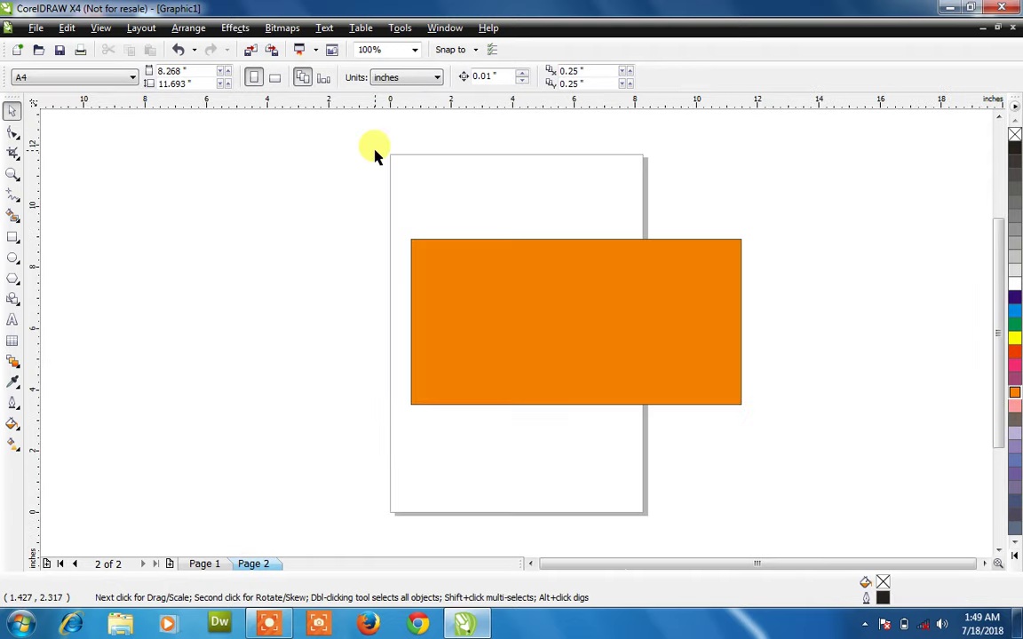
Step: Set all pages to landscape and move the orange rectangle so it lies fully inside page 2
click(275, 81)
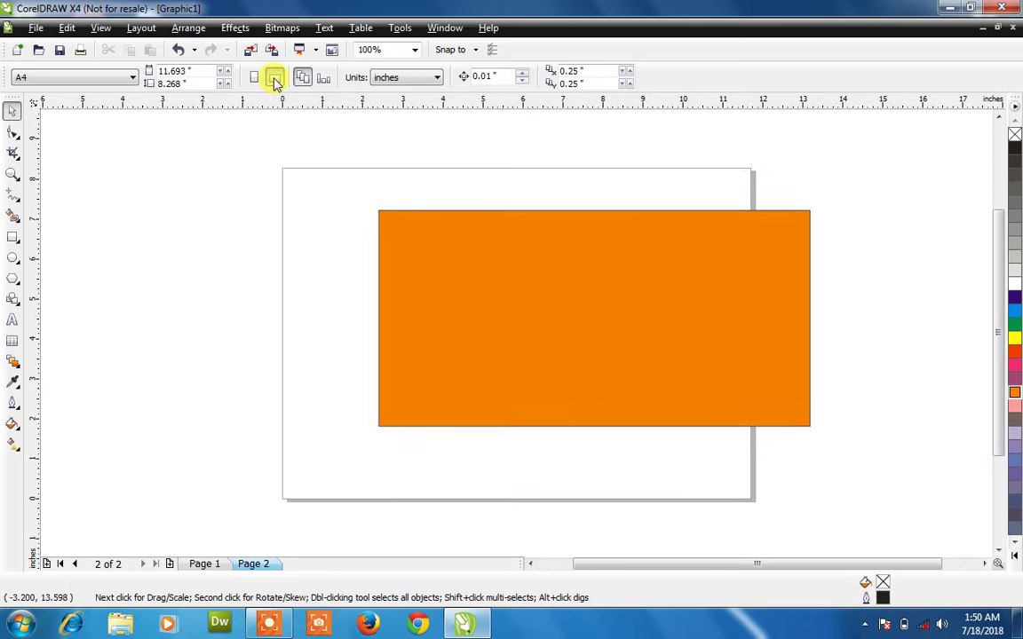
click(582, 281)
drag(582, 280, 504, 291)
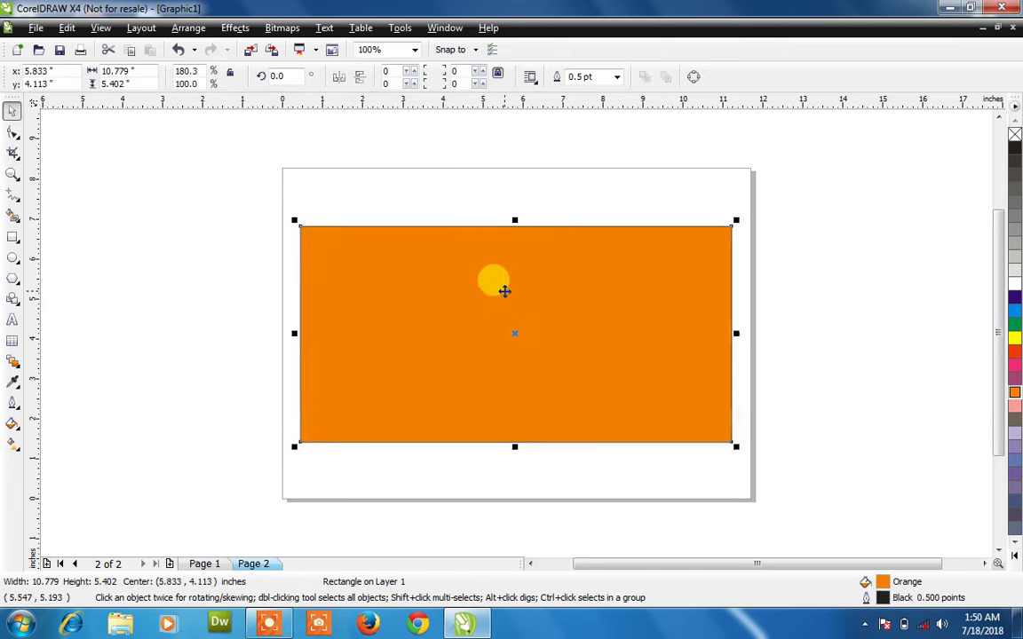
Step: Return to page 1, set the pages to portrait, and stretch the red rectangle to about 7.65 by 10.7 inches to nearly fill the page
click(203, 563)
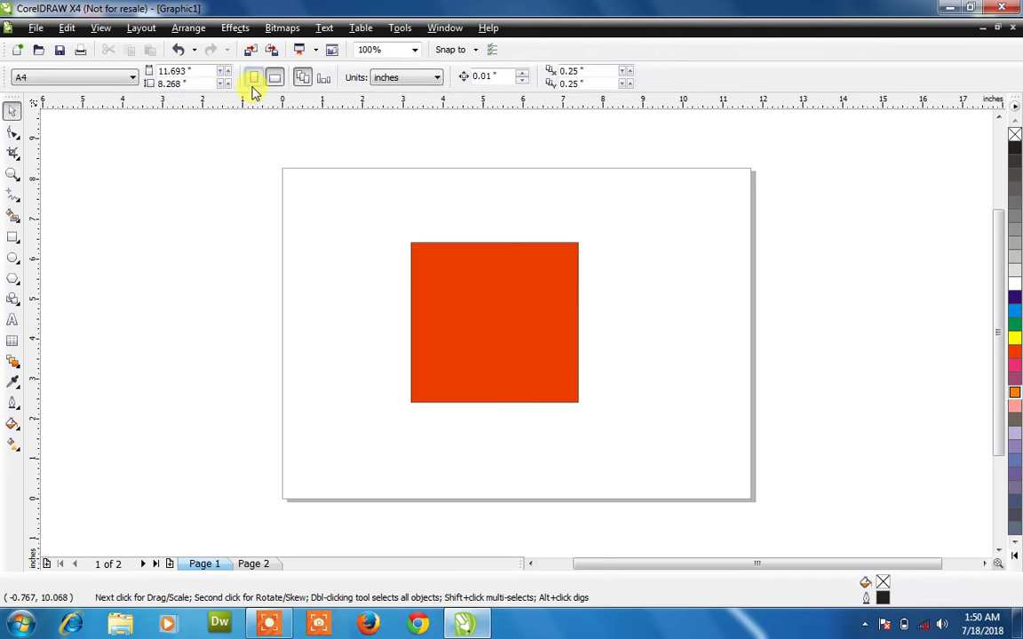
click(253, 82)
click(464, 312)
drag(497, 257, 499, 174)
drag(499, 389, 499, 506)
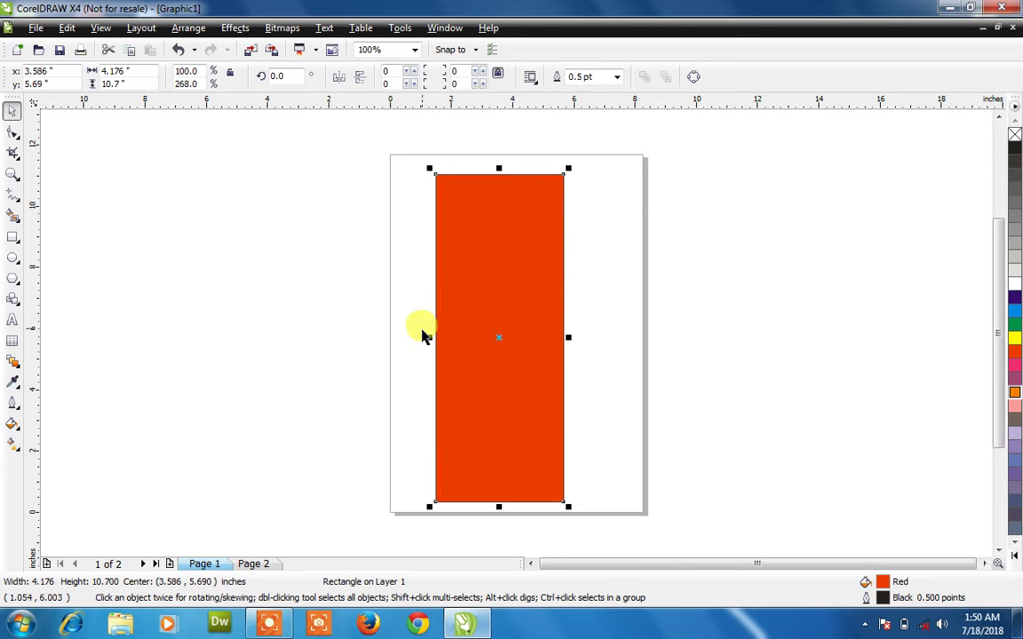
drag(427, 336, 393, 337)
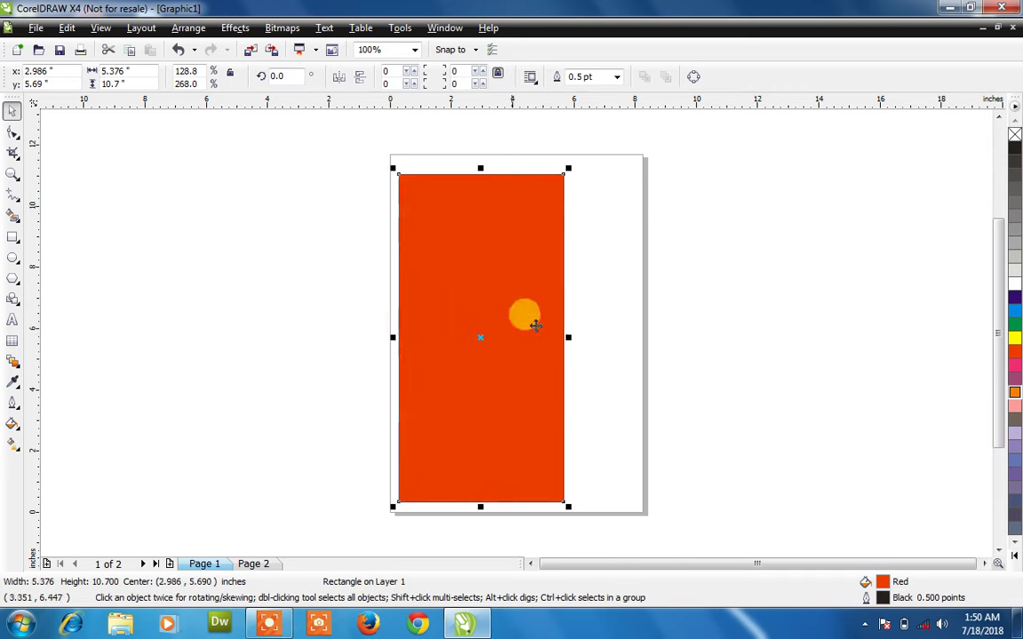
drag(569, 336, 636, 342)
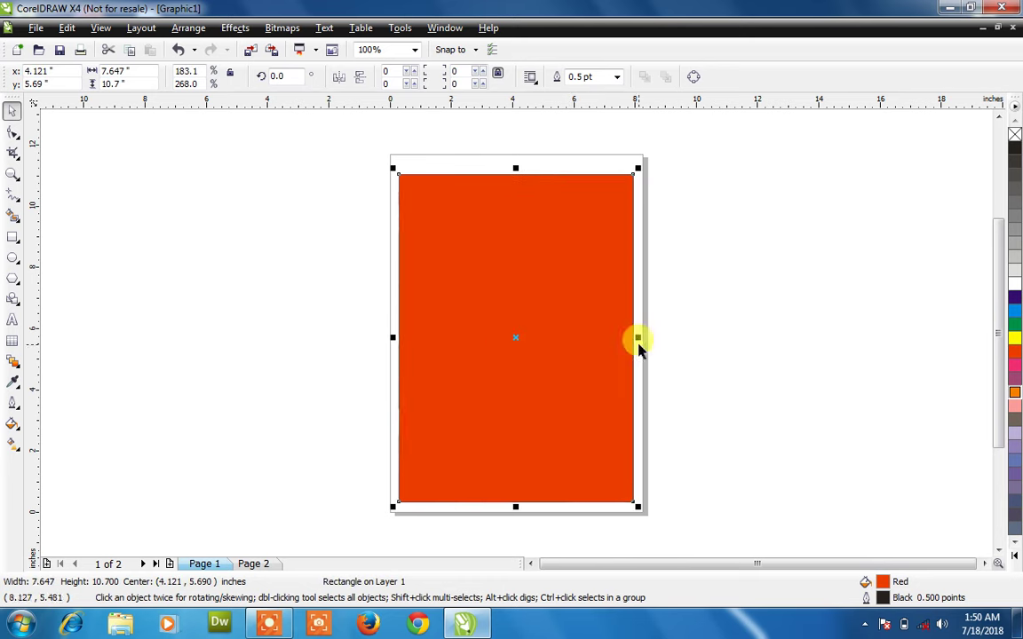
Step: Compare how the rectangles on page 1 and page 2 fit the shared portrait orientation
click(257, 566)
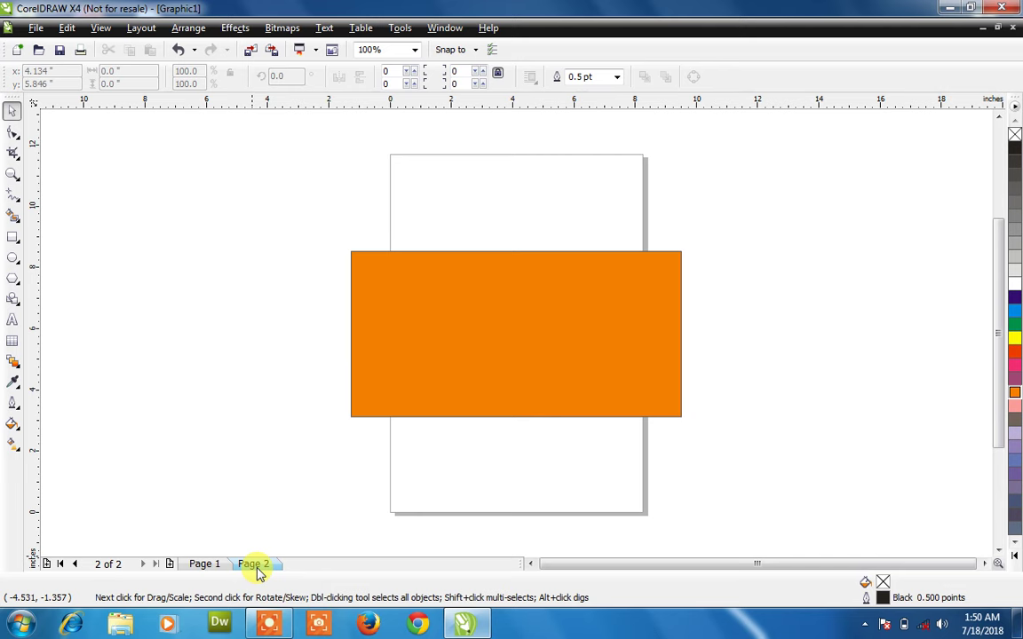
click(203, 564)
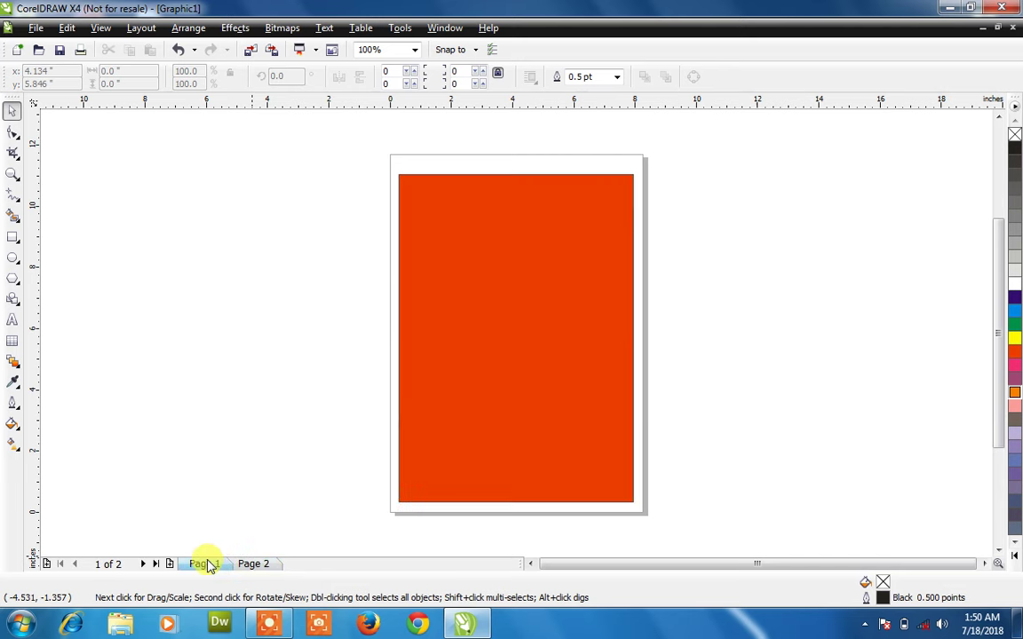
click(276, 565)
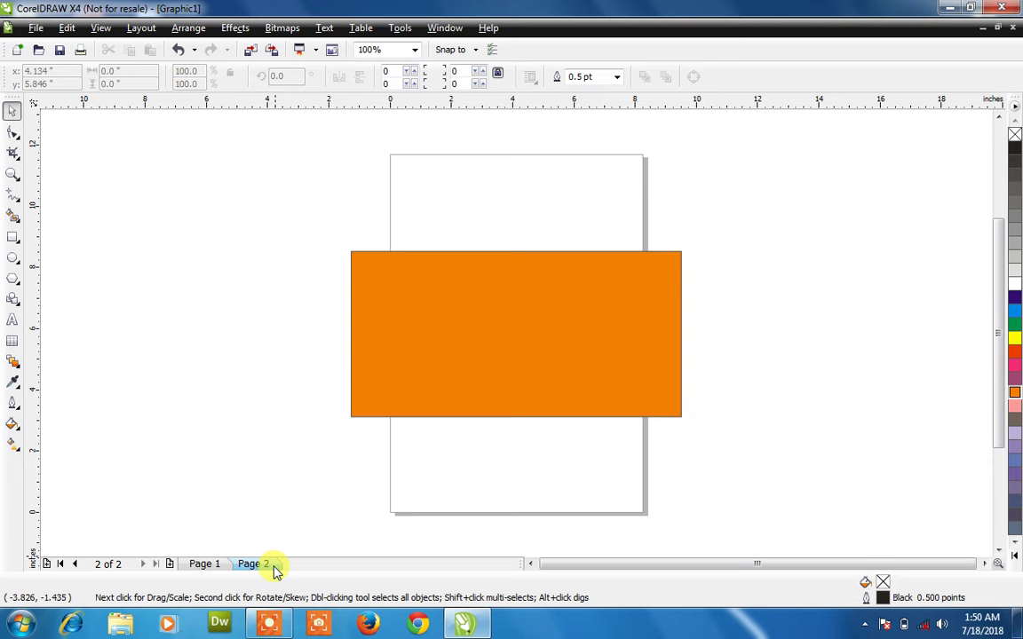
click(217, 296)
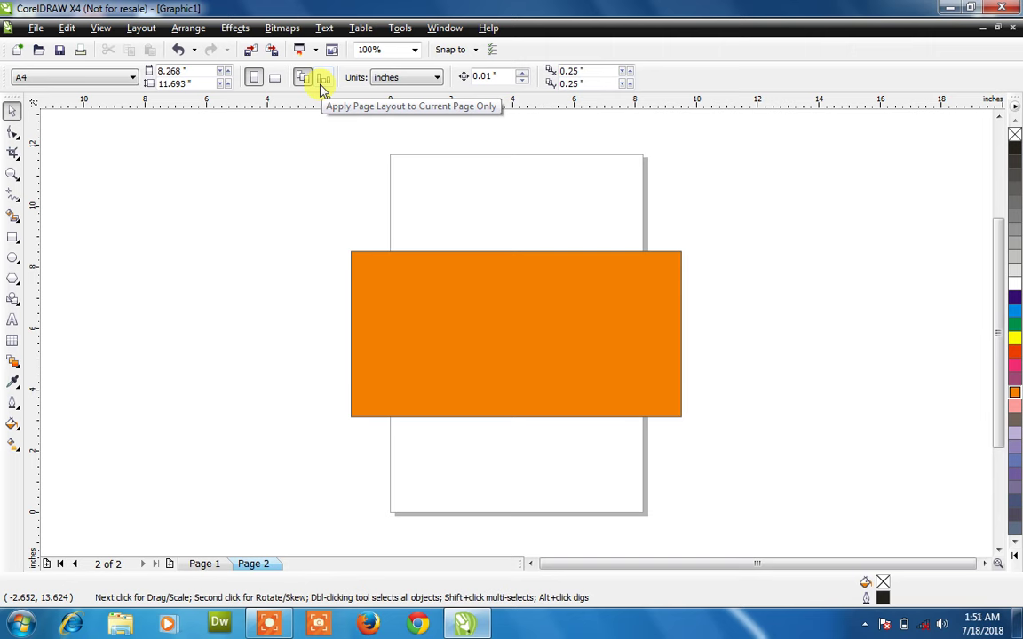
Step: Apply the page layout to the current page only, make page 2 landscape, and check both pages
click(322, 80)
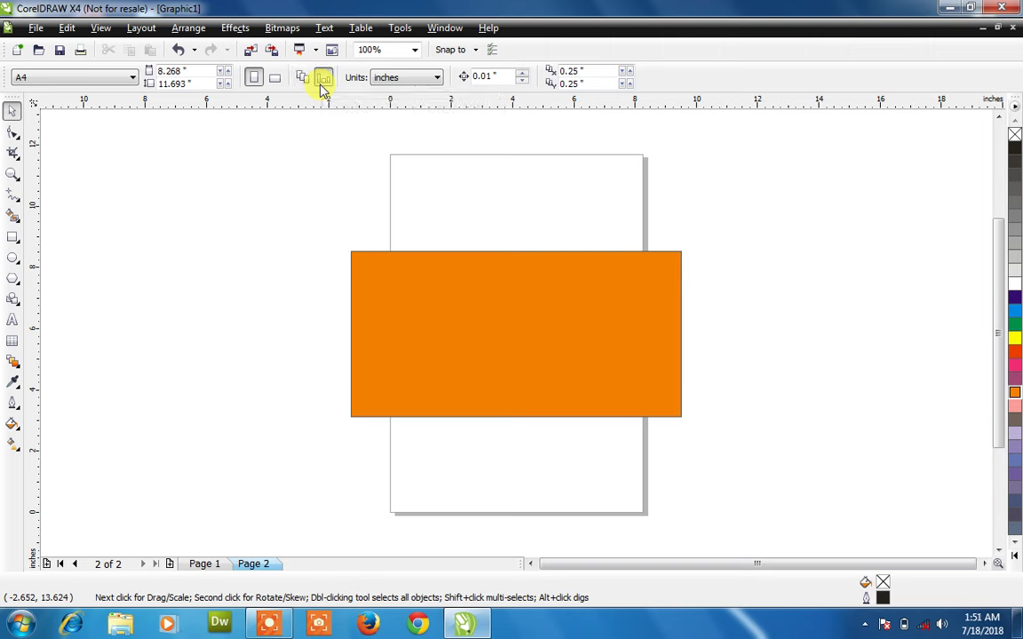
click(277, 78)
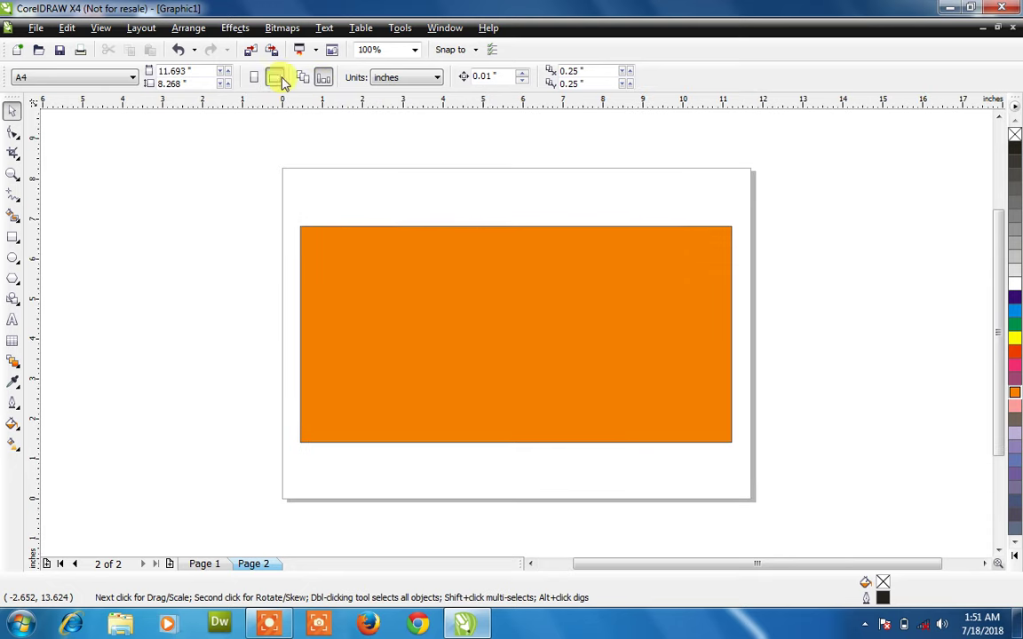
click(211, 566)
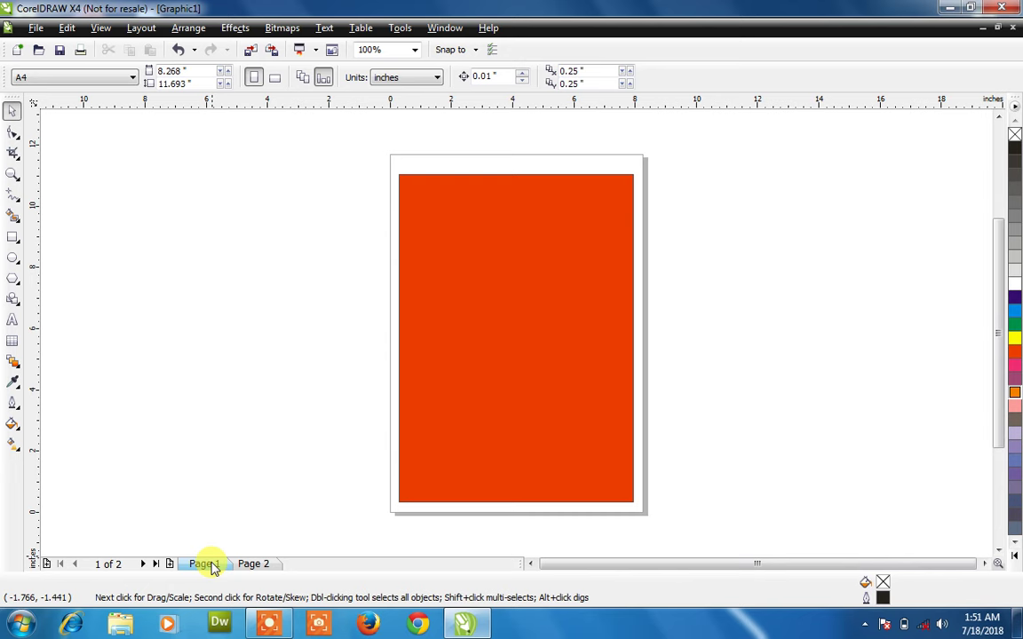
click(254, 565)
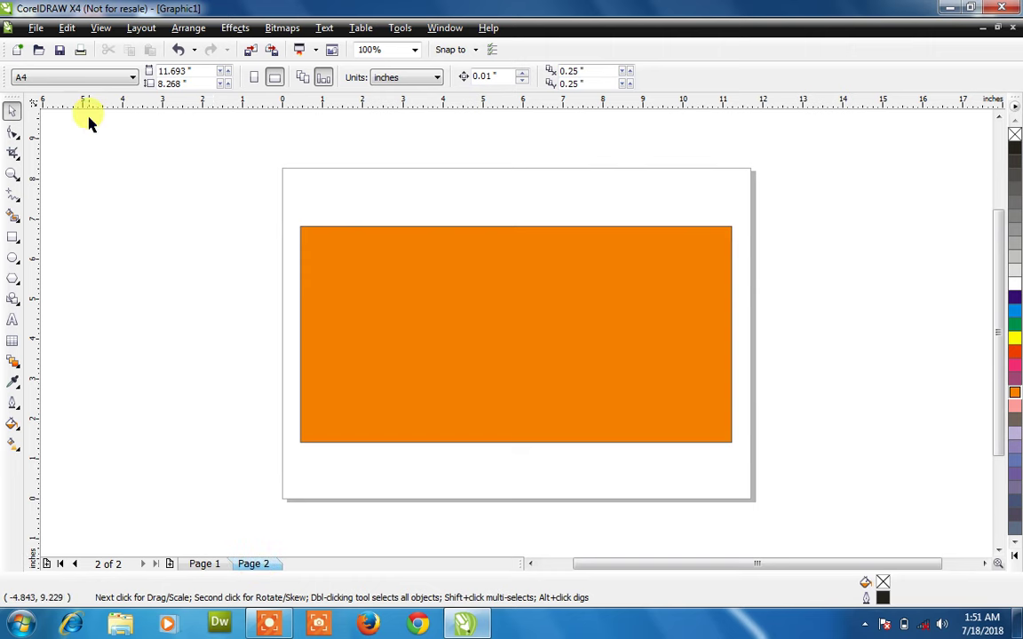
Step: Delete the orange rectangle from page 2 and remove page 2 from the document
drag(194, 70, 160, 73)
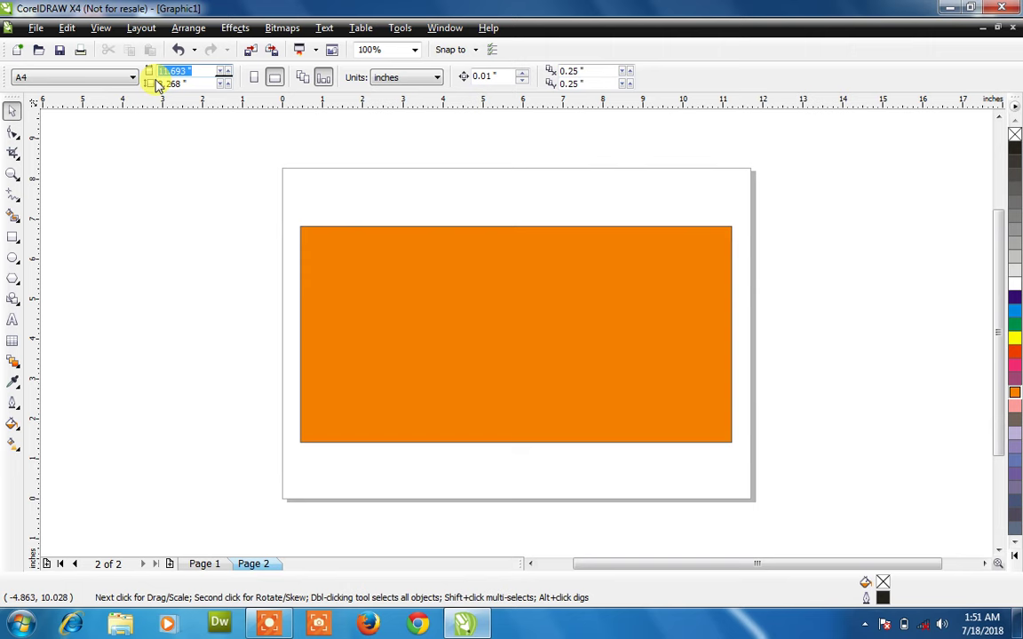
click(395, 252)
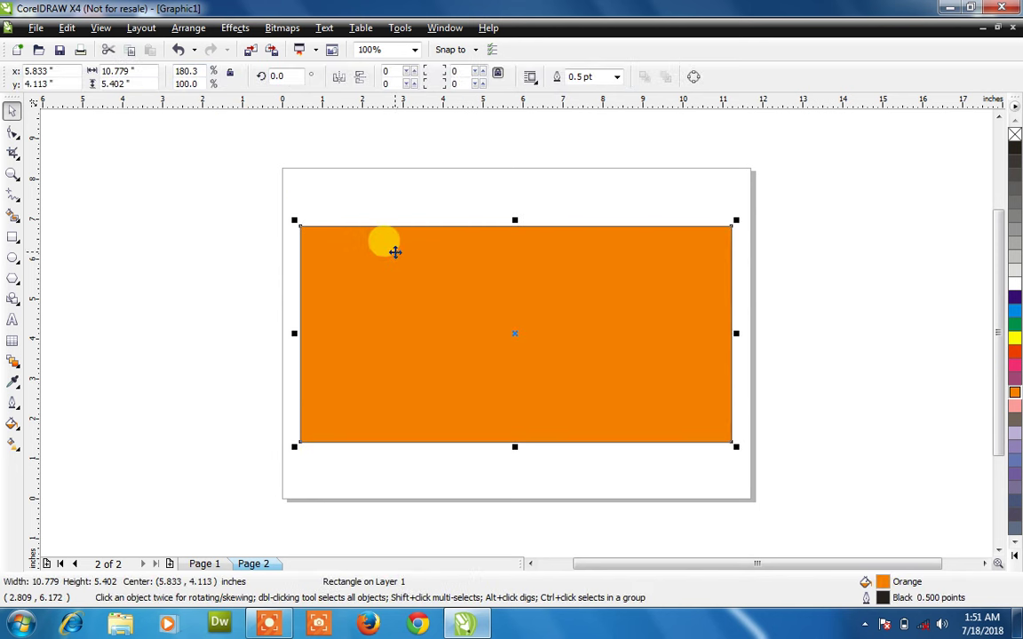
key(Delete)
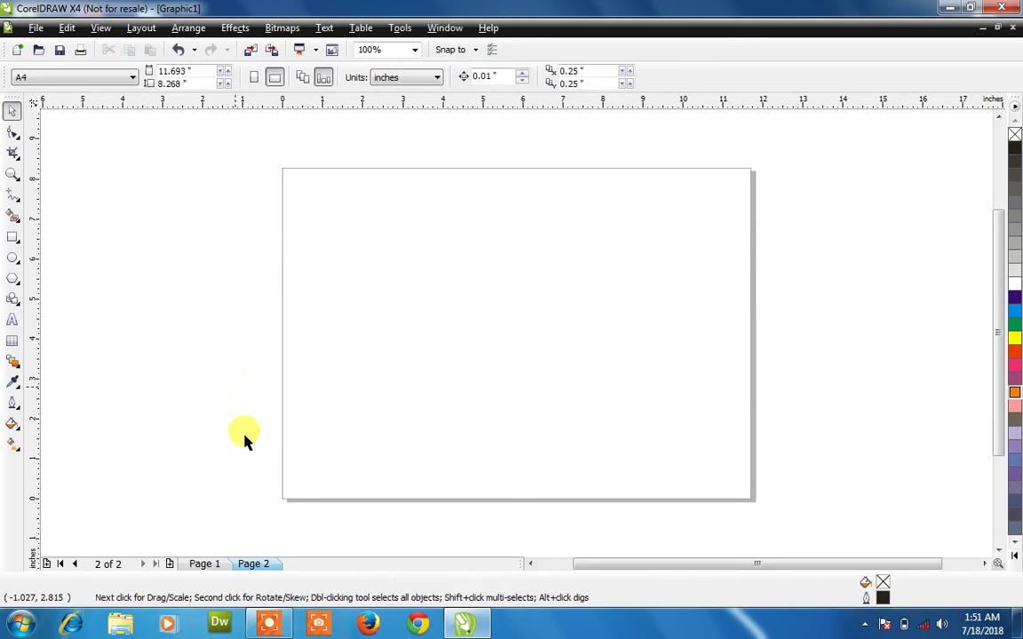
right_click(252, 574)
click(297, 521)
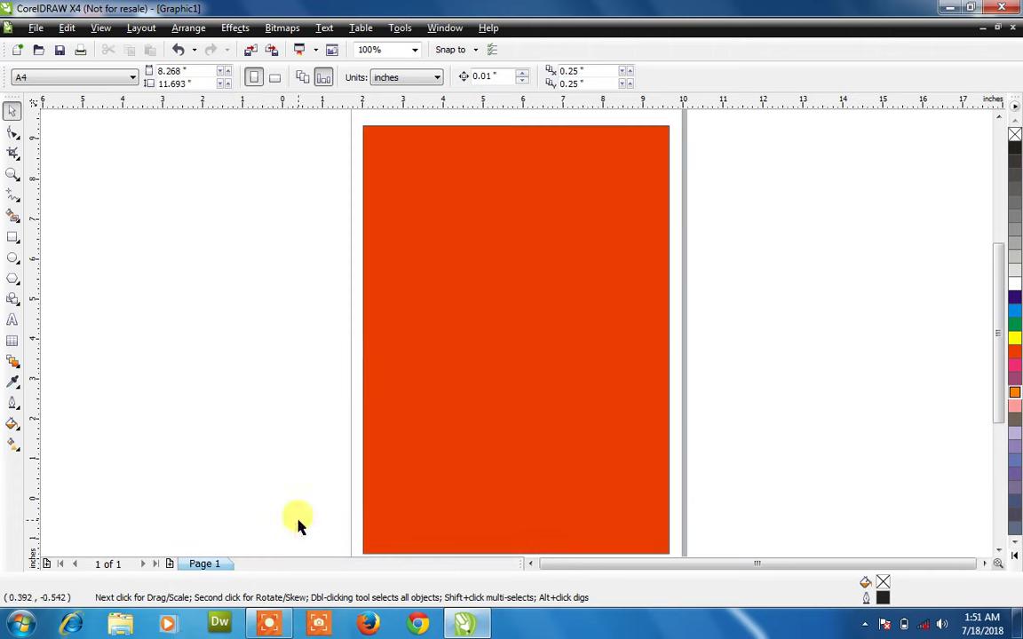
Step: Delete the red rectangle from page 1, keeping the layout applied to the current page only
click(434, 422)
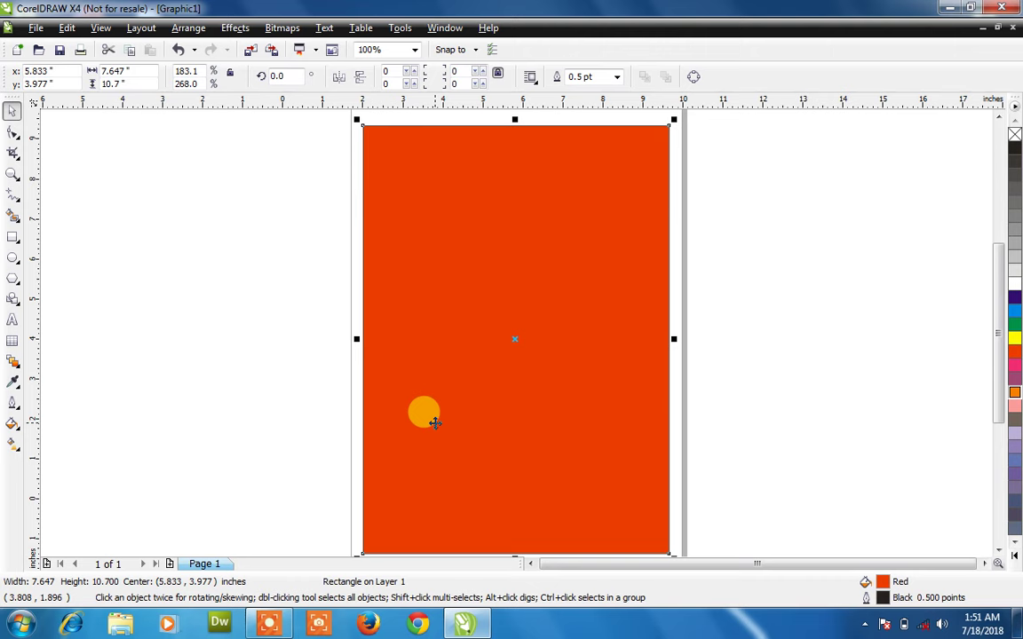
key(Delete)
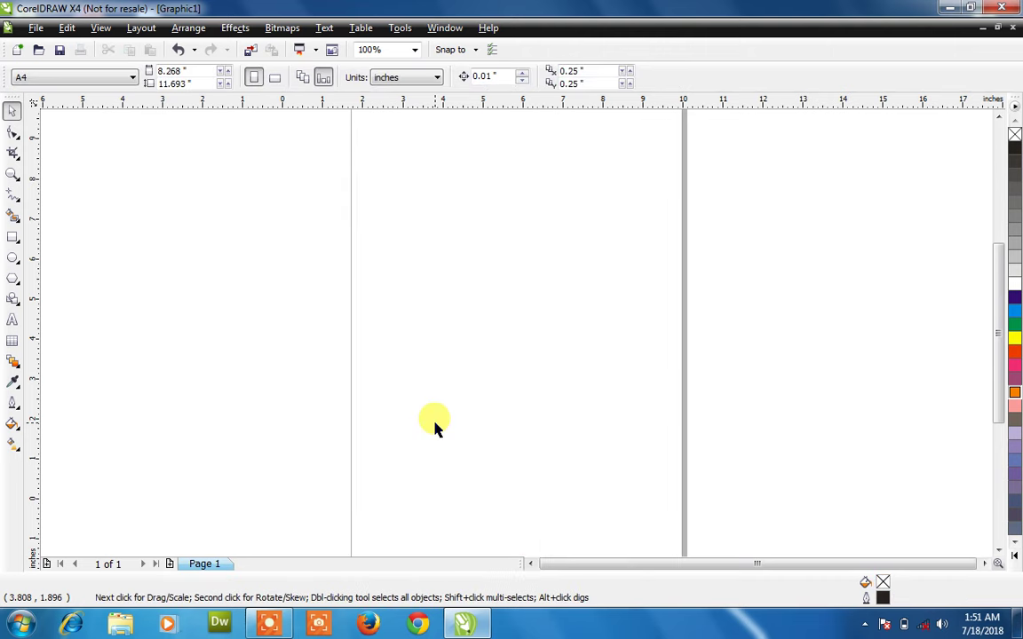
click(324, 84)
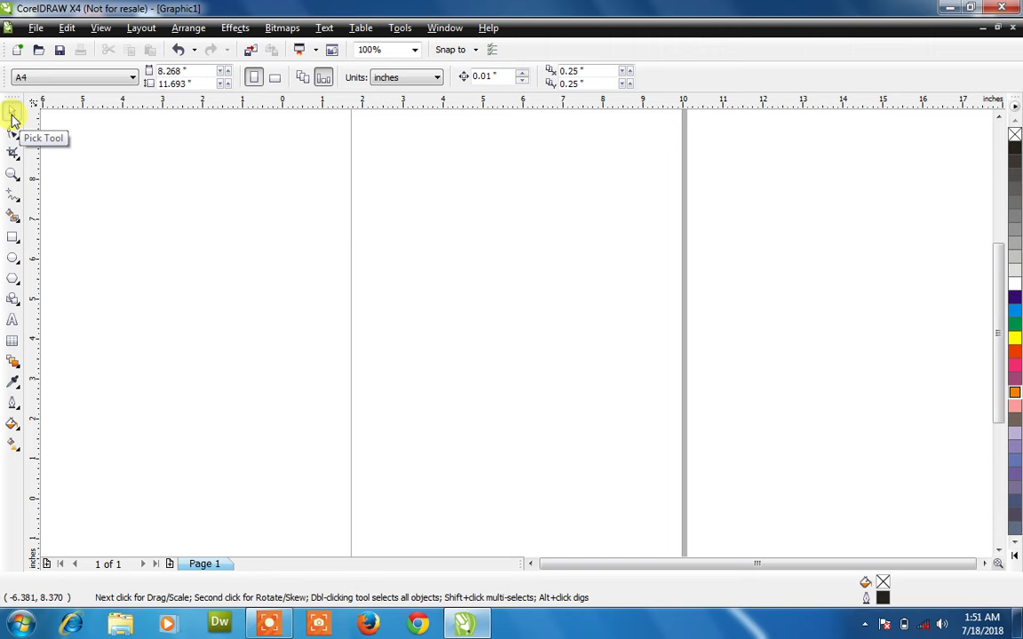
Step: Draw an unfilled rectangle about 4.86 by 4.56 inches on page 1 with the Rectangle tool
click(13, 239)
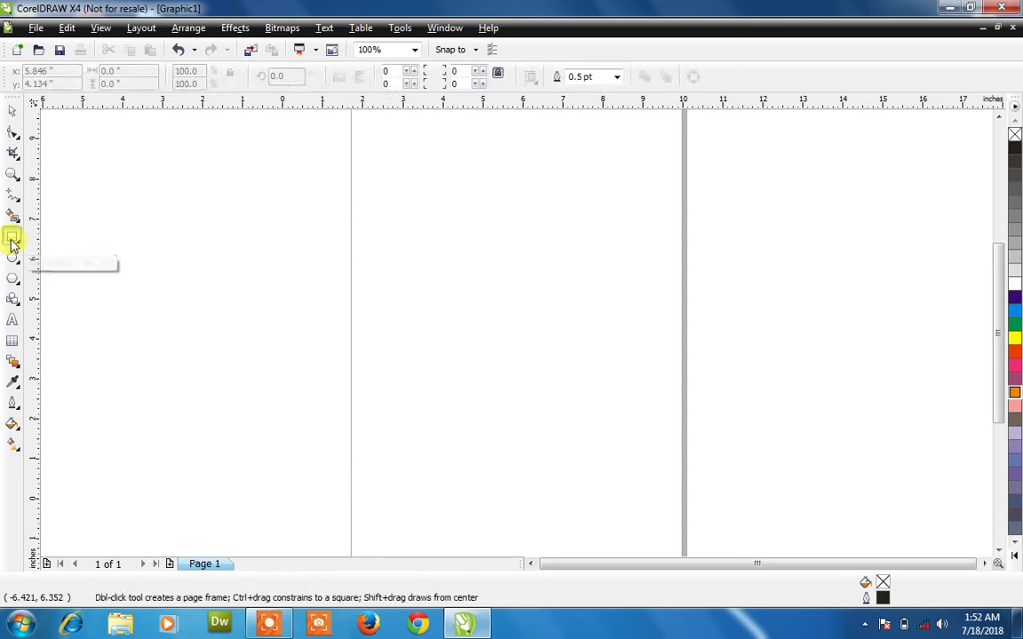
drag(374, 236, 478, 353)
drag(515, 386, 569, 418)
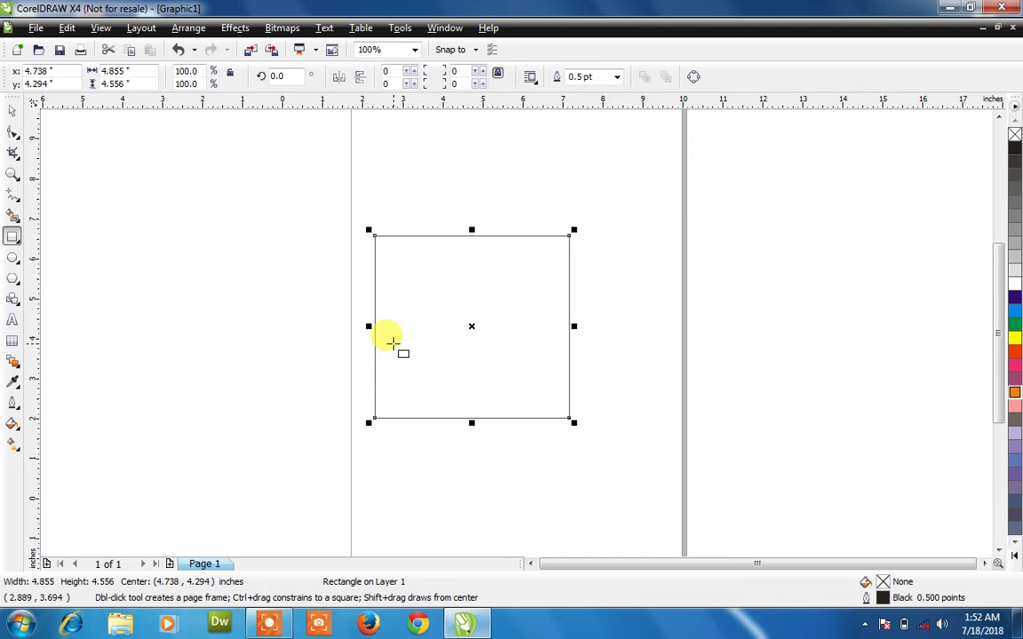
Step: Draw a second rectangle about 3.16 by 4.56 inches across the page's right edge, and delete both rectangles
drag(629, 227, 756, 411)
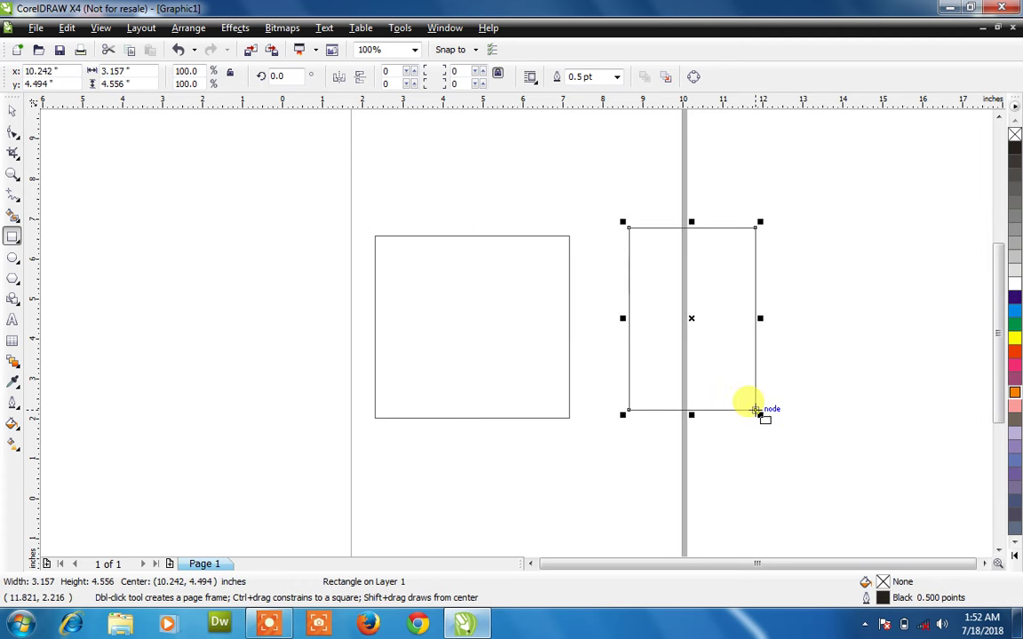
key(Delete)
click(544, 327)
click(12, 109)
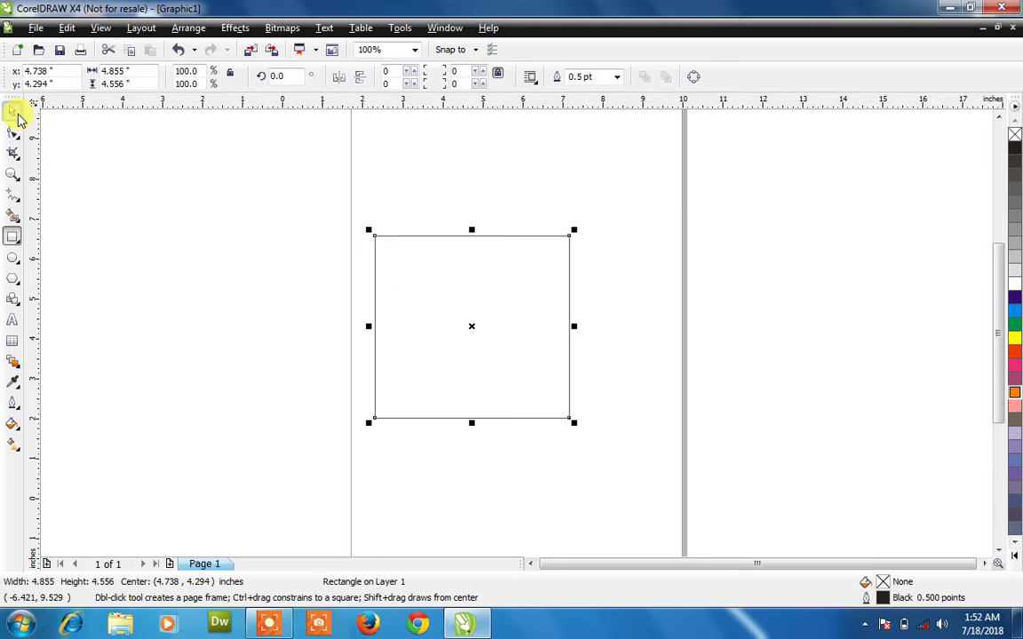
click(414, 282)
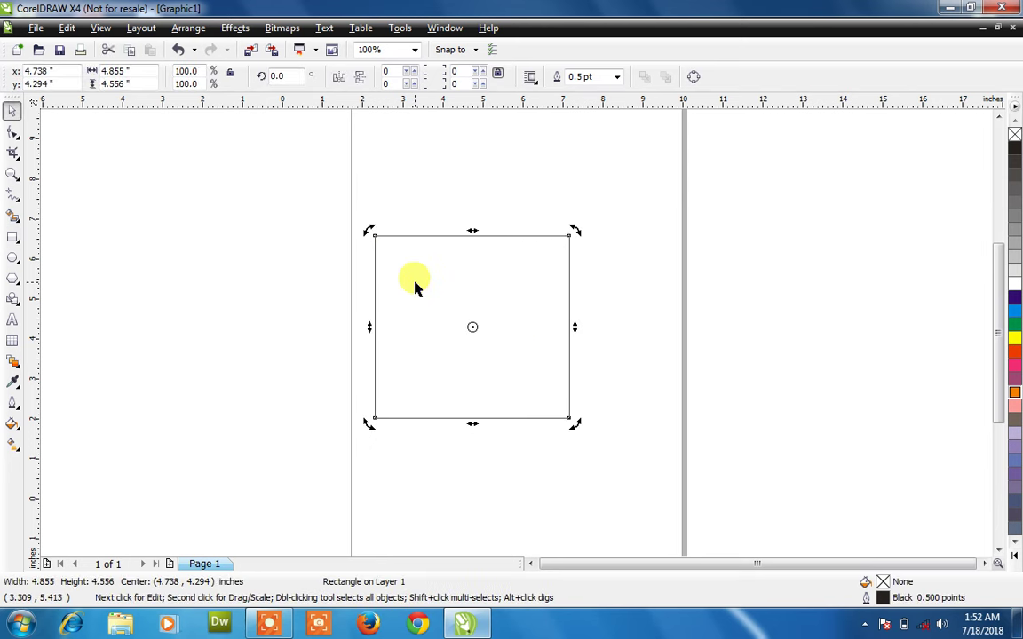
key(Delete)
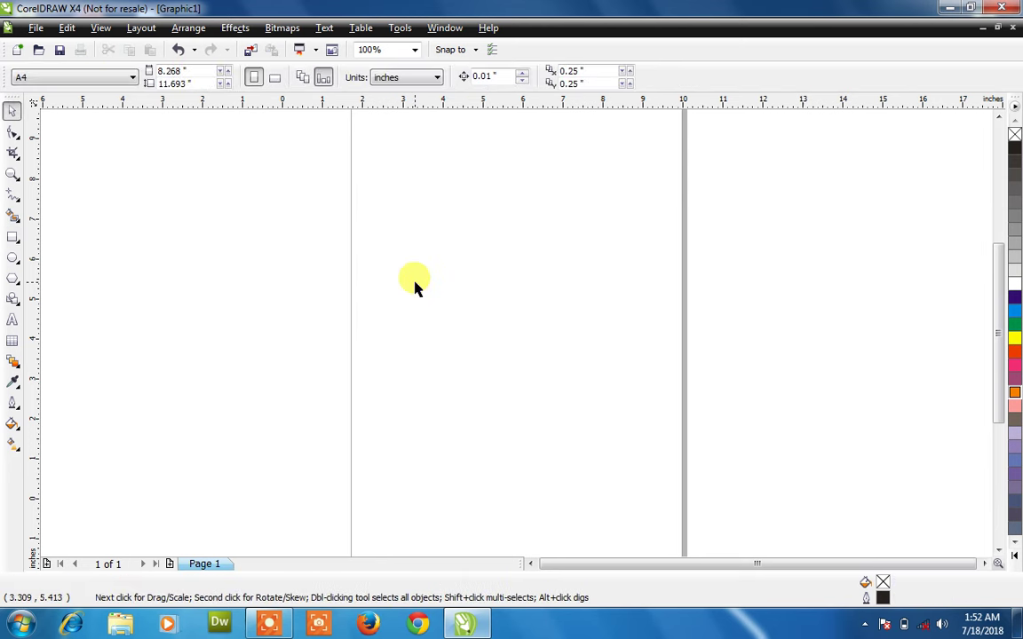
Step: Draw a rectangle about 3.58 by 3.16 inches in the upper part of page 1
click(13, 240)
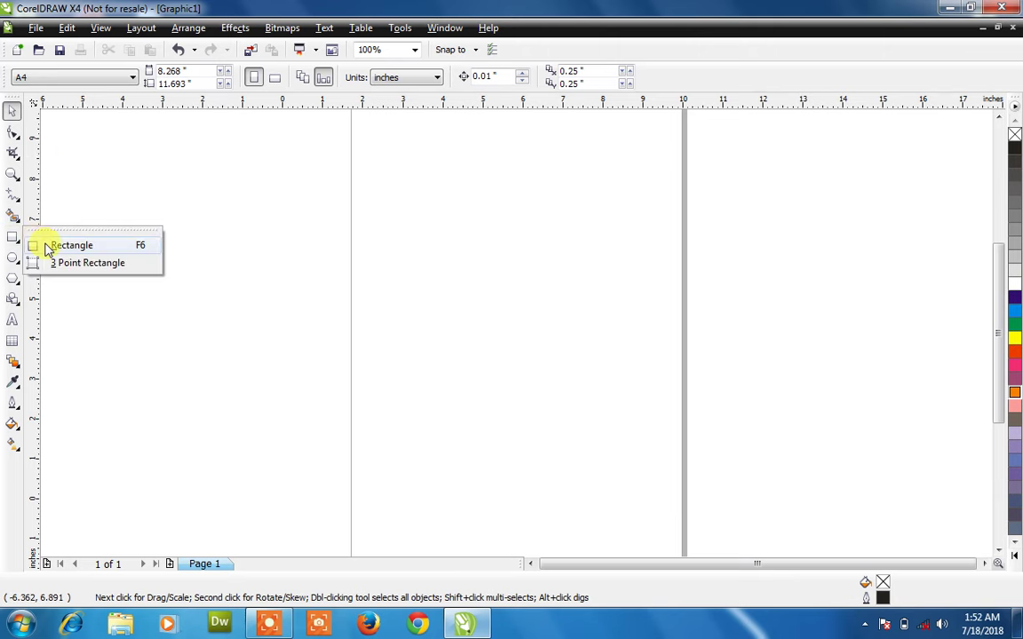
click(12, 238)
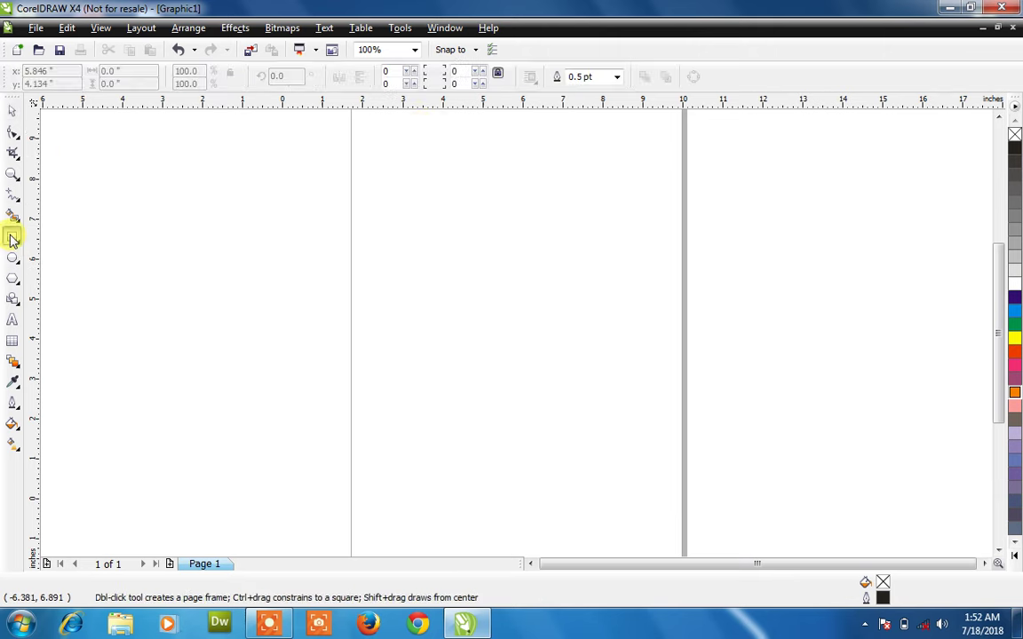
drag(385, 159, 529, 285)
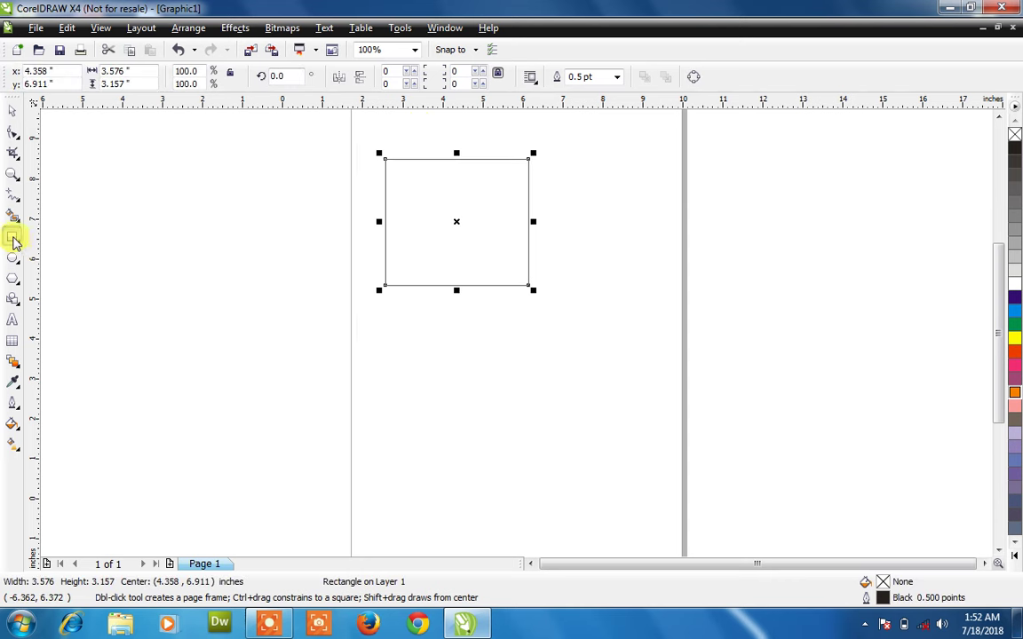
Step: Draw two tilted 3-Point Rectangles, one below the upright rectangle and one crossing the page's right edge, about 5.7 by 5.67 and 6.04 by 7.11 inches overall
click(14, 242)
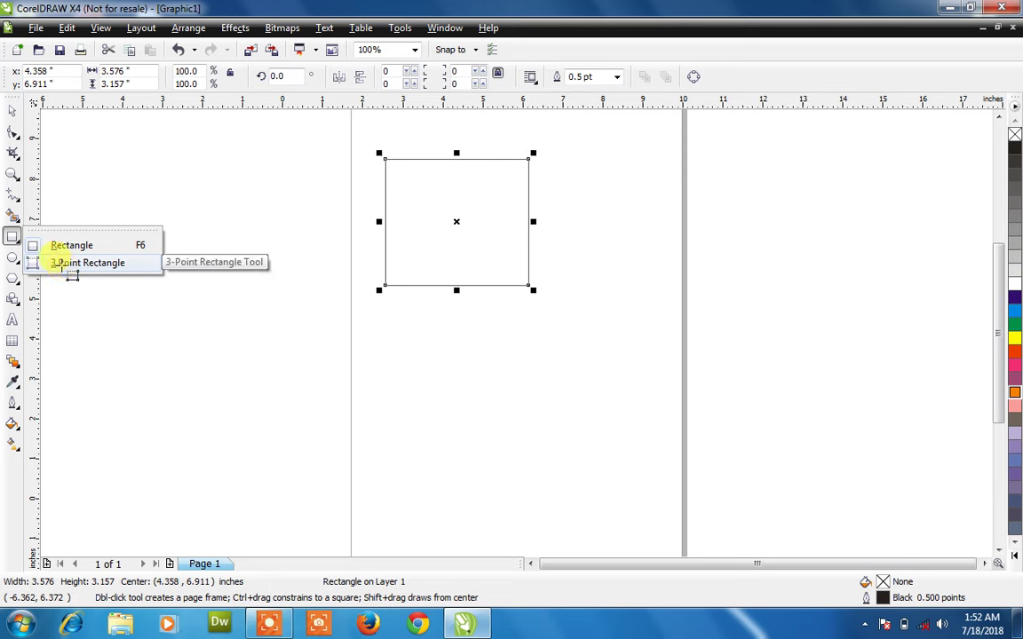
click(64, 272)
drag(372, 345, 531, 502)
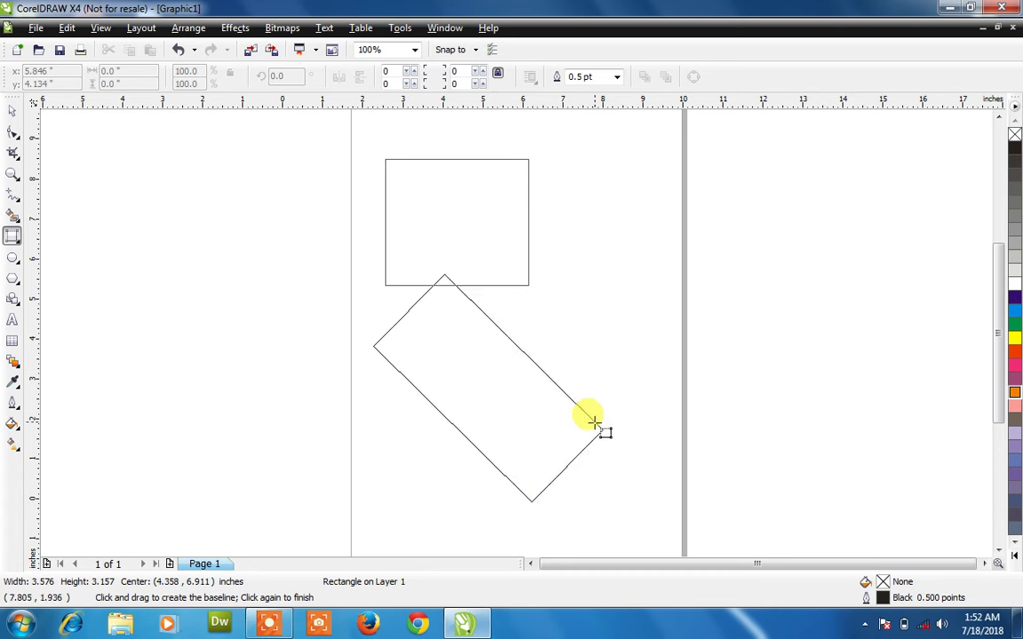
click(593, 422)
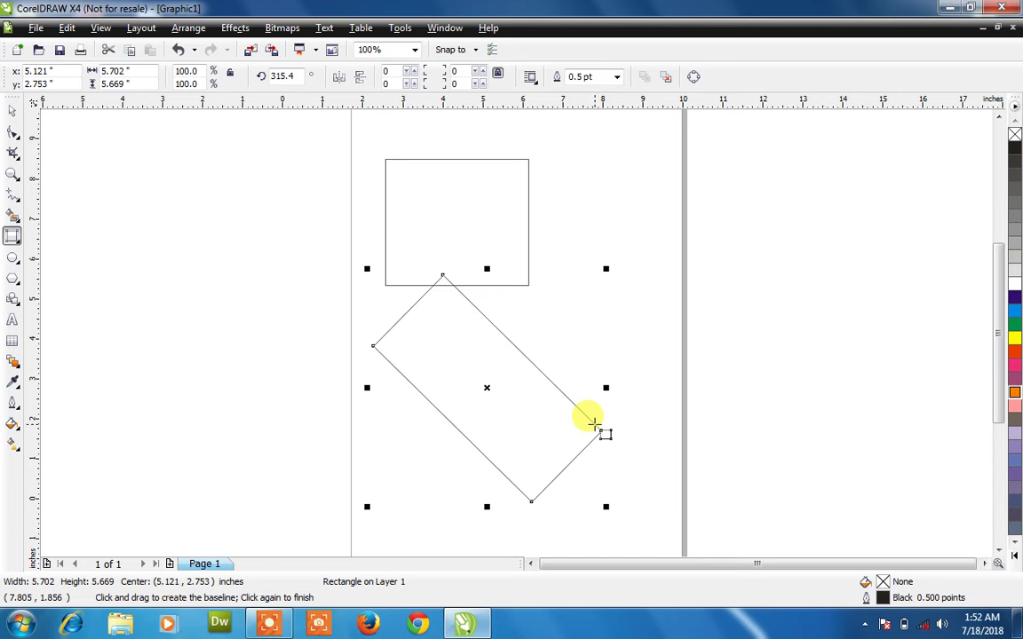
drag(632, 229, 503, 444)
click(620, 506)
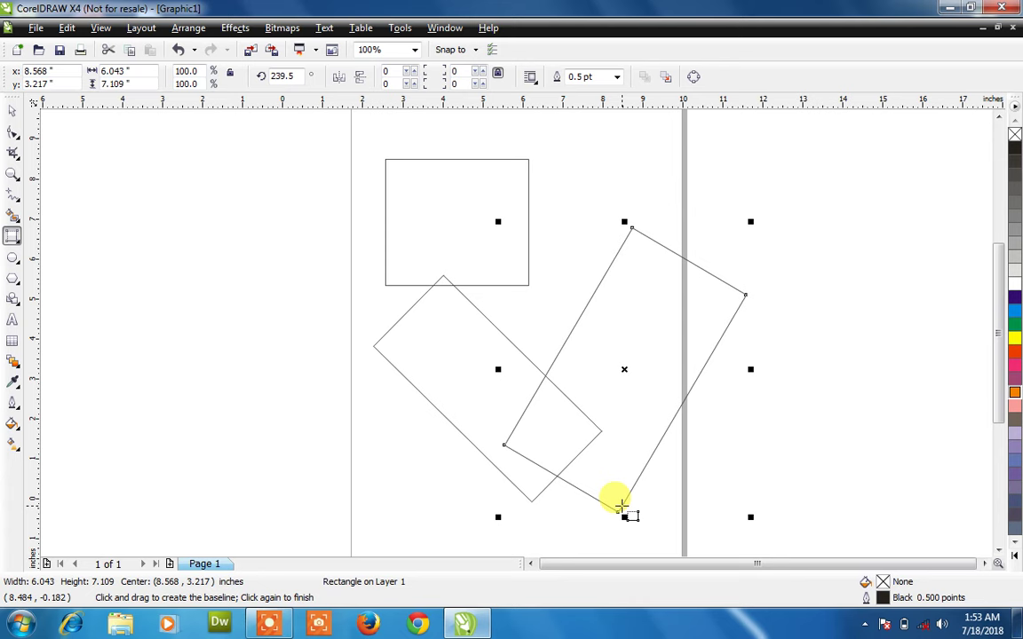
Step: Draw an upright rectangle about 3.32 by 3.88 inches outside page 1, beside its left edge, with the regular Rectangle tool
click(16, 239)
click(40, 245)
drag(120, 233, 253, 388)
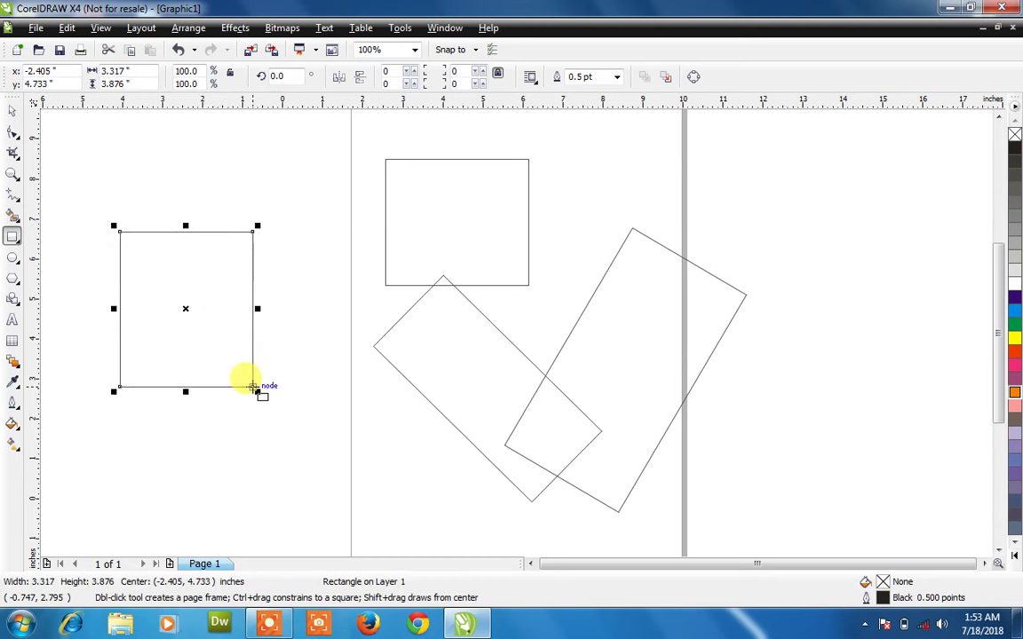
Step: Delete the selected rectangle beside page 1, and clear all remaining rectangles from the drawing
click(13, 112)
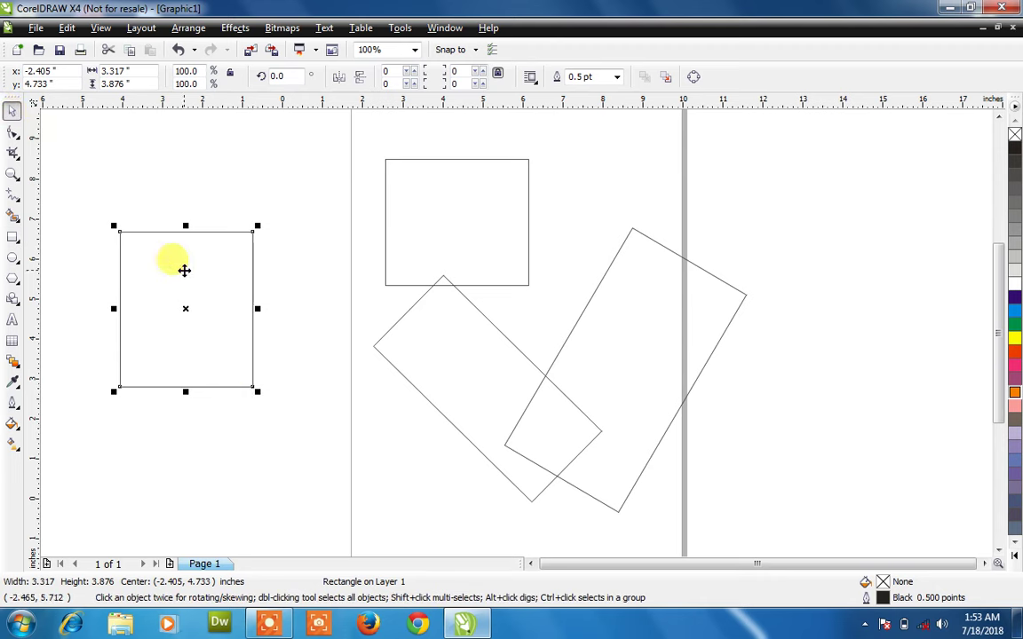
key(Delete)
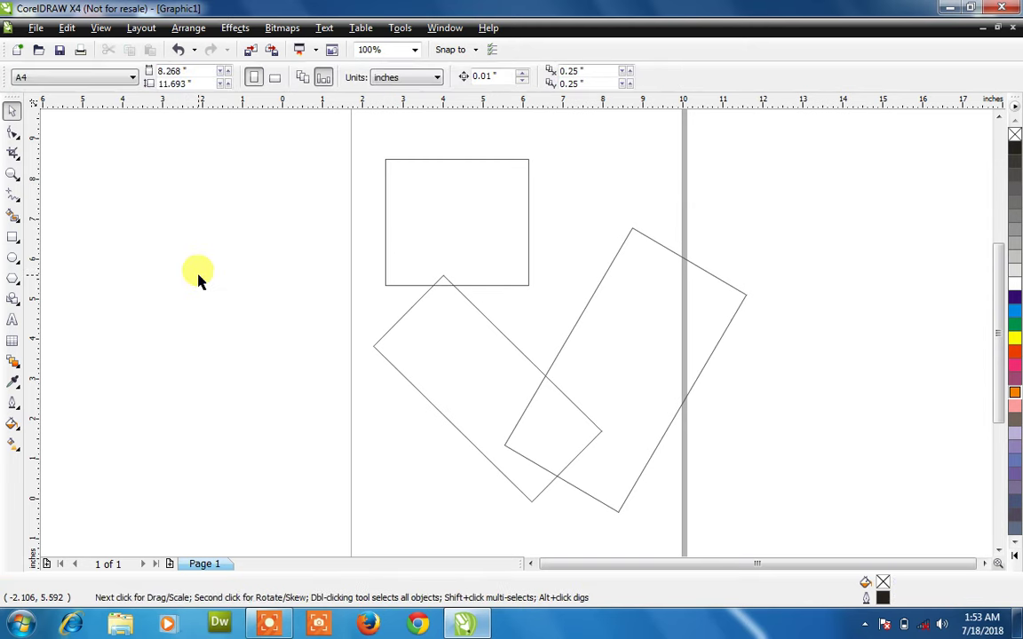
key(ctrl+a)
key(Delete)
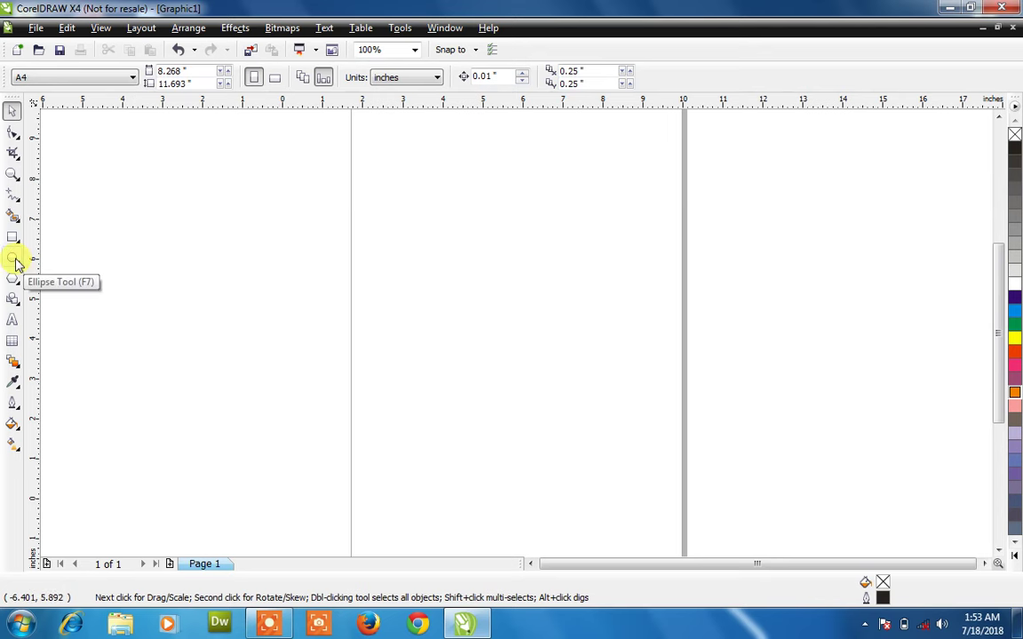
Step: Draw an ellipse about 4.64 by 4.82 inches on the page and delete it, and repeat with a smaller ellipse
key(F7)
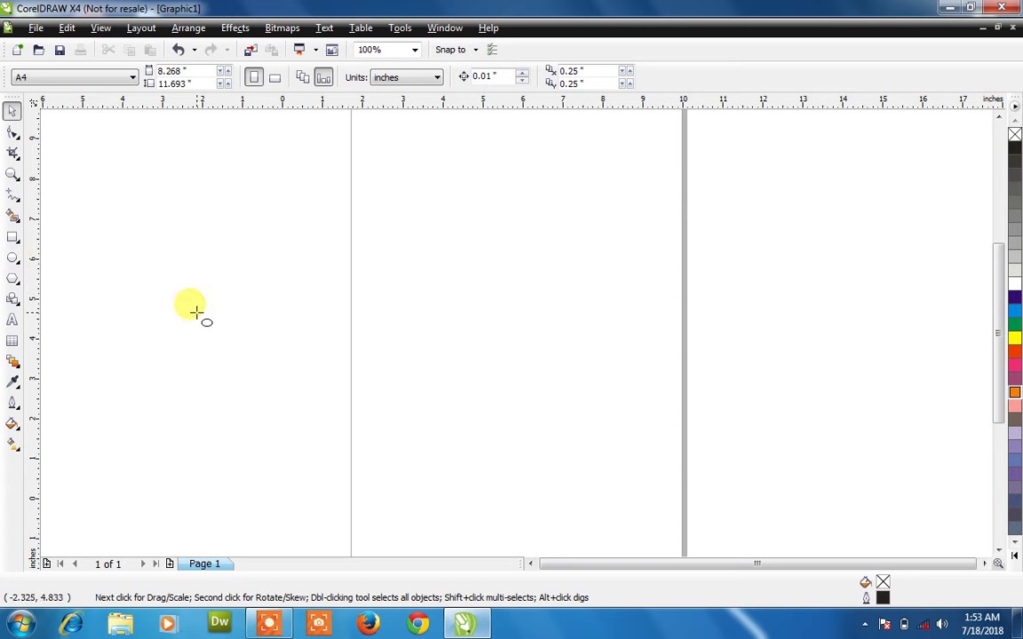
drag(399, 249, 595, 452)
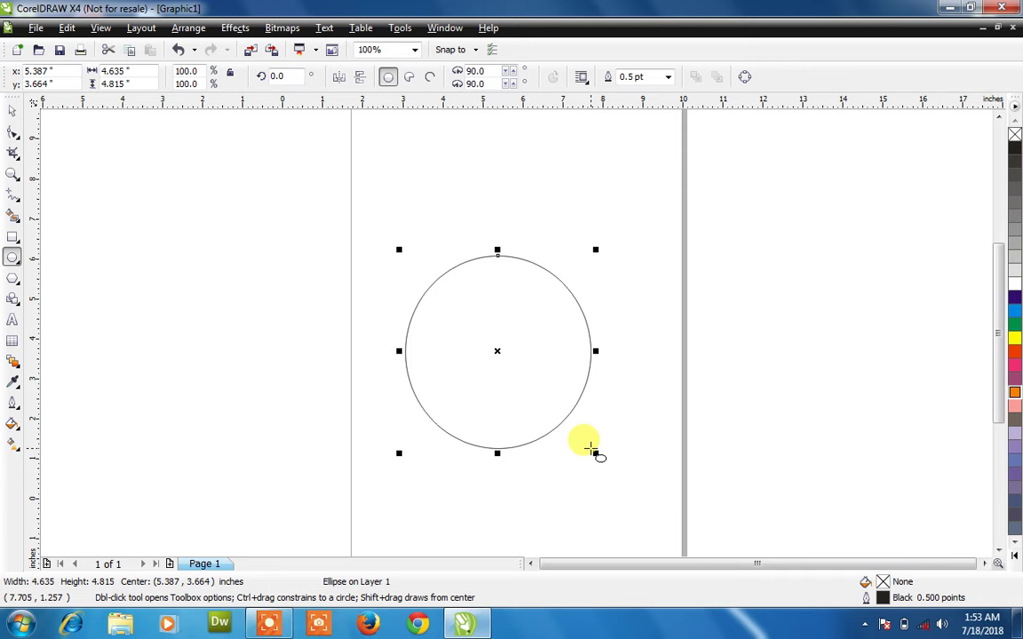
key(Delete)
drag(442, 311, 569, 417)
key(Delete)
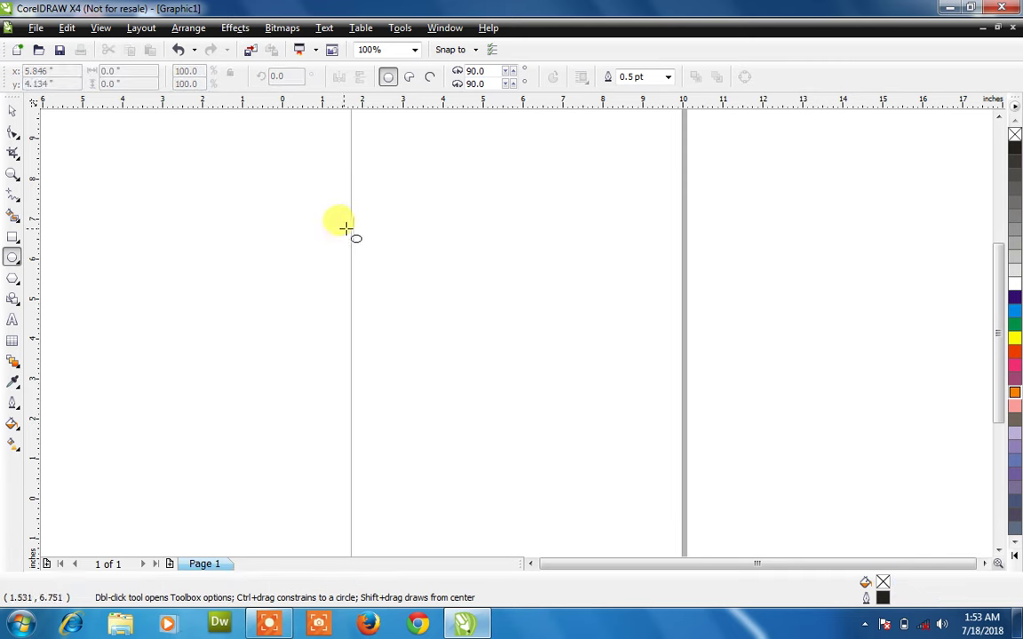
Step: Draw a perfect circle about 2.8 inches across on the page, and draw and delete a 7.33-inch circle crossing the page's right edge
drag(452, 257, 520, 369)
drag(642, 310, 757, 523)
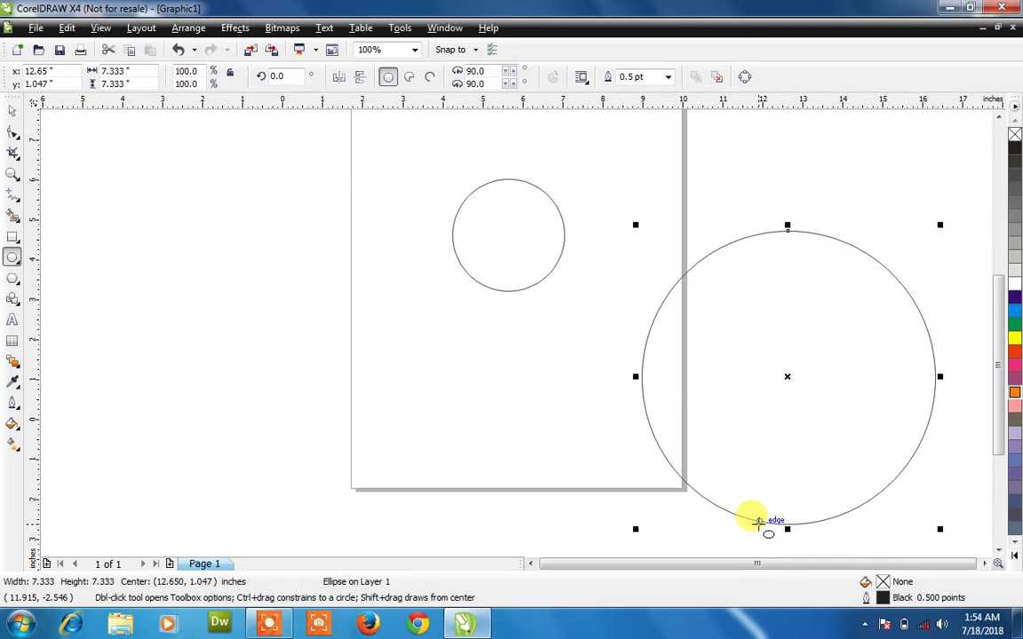
key(Delete)
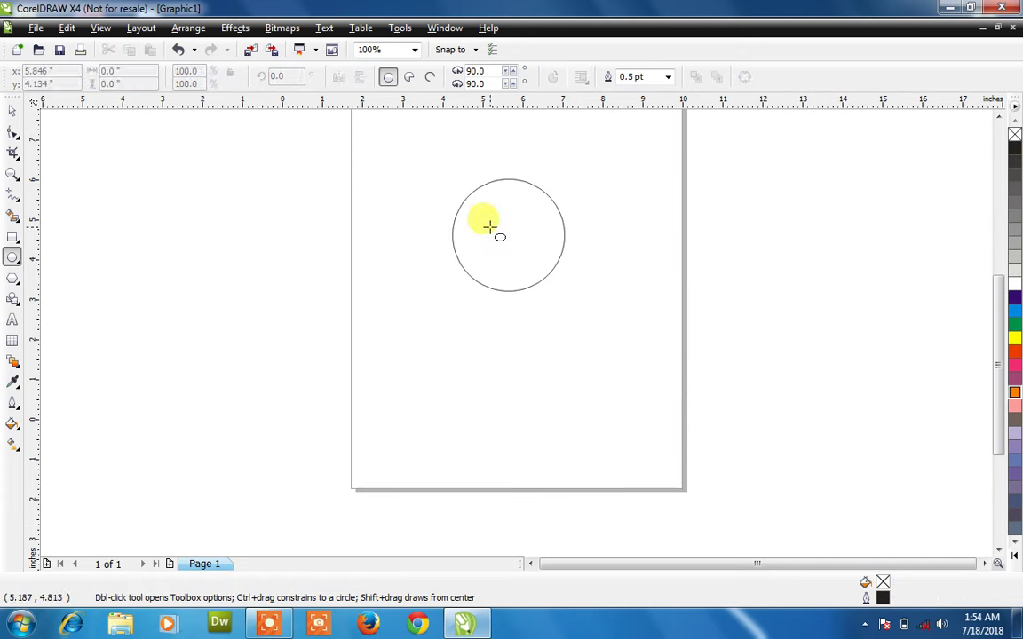
Step: Draw a tilted, narrow 3-Point Ellipse below the circle, about 4.93 by 3.54 inches overall
click(19, 263)
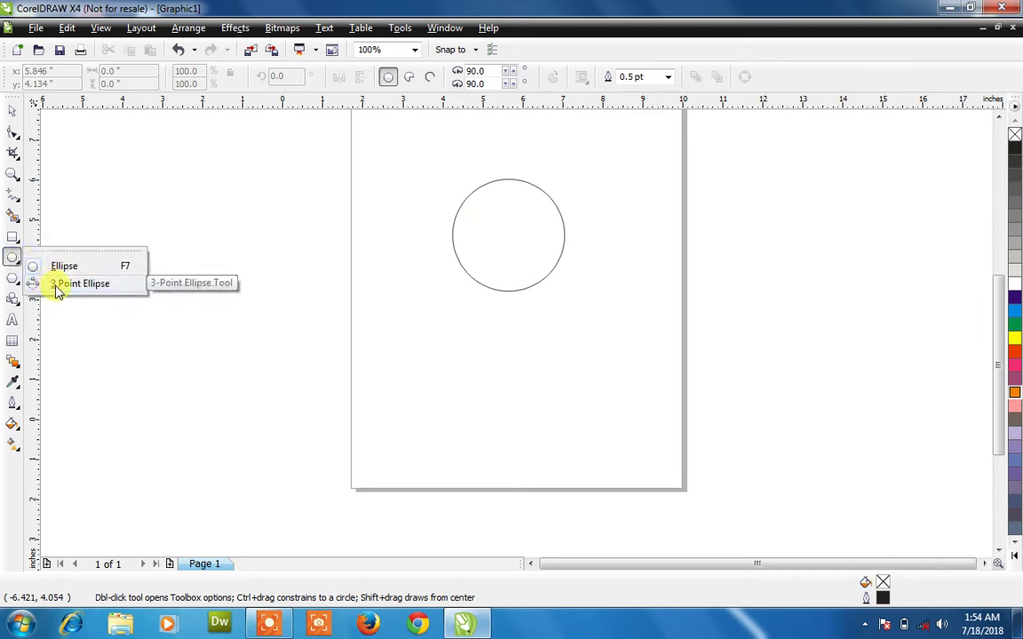
click(54, 284)
drag(398, 276, 588, 406)
click(609, 380)
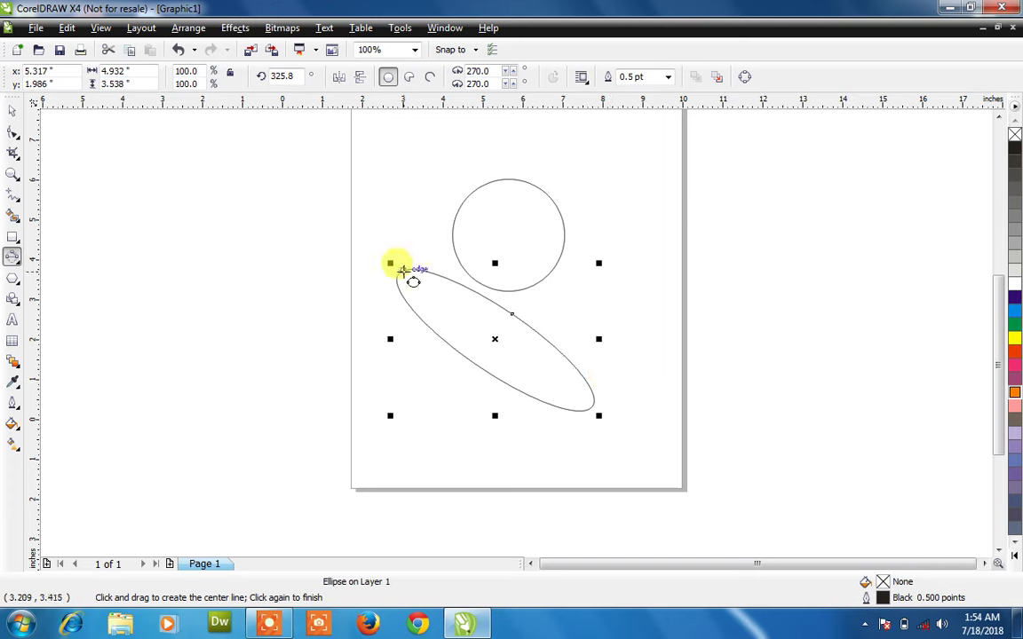
Step: Fill the circle with 20% Black and the tilted ellipse with Red, and delete both shapes
click(13, 109)
click(486, 232)
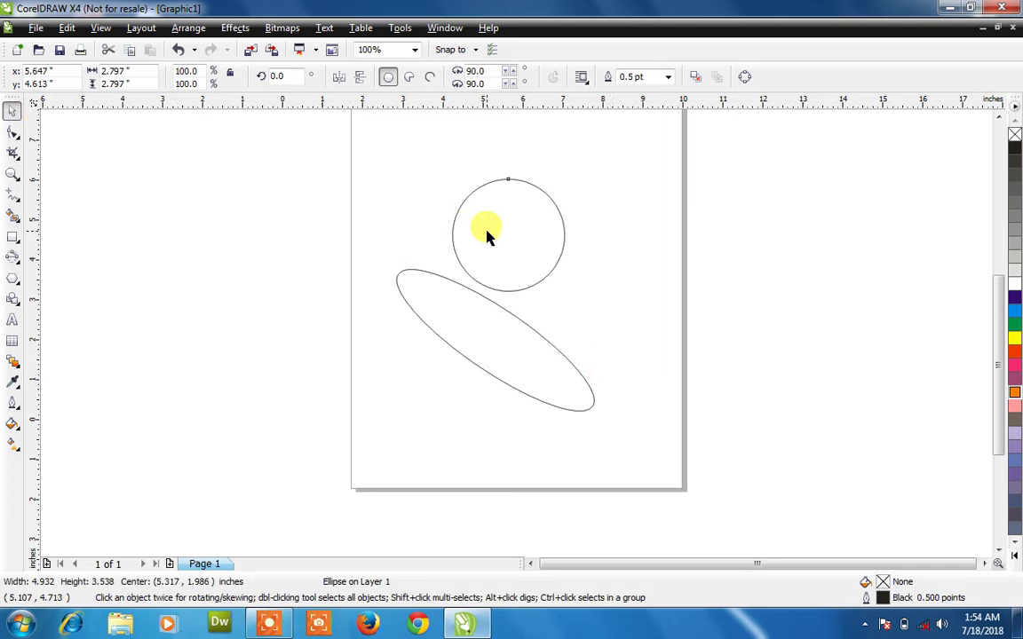
click(1015, 256)
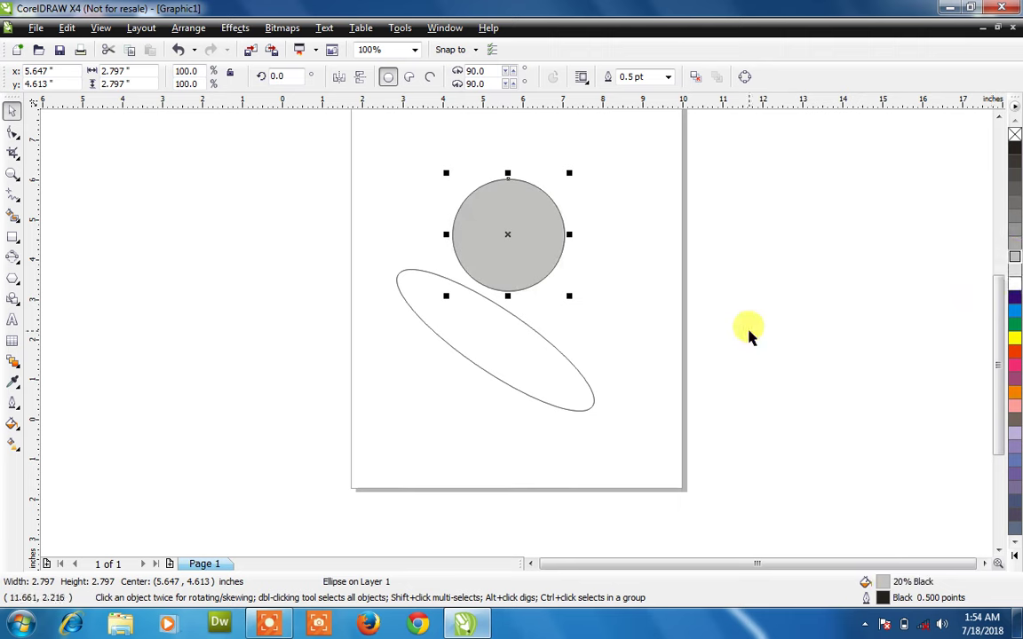
click(536, 362)
click(1015, 353)
drag(660, 130, 347, 423)
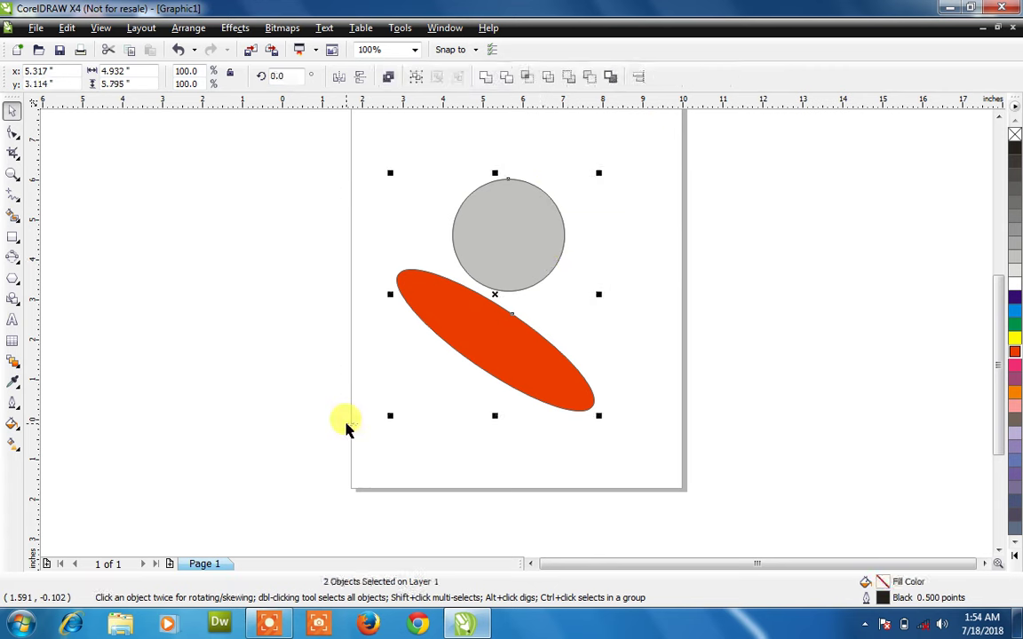
key(Delete)
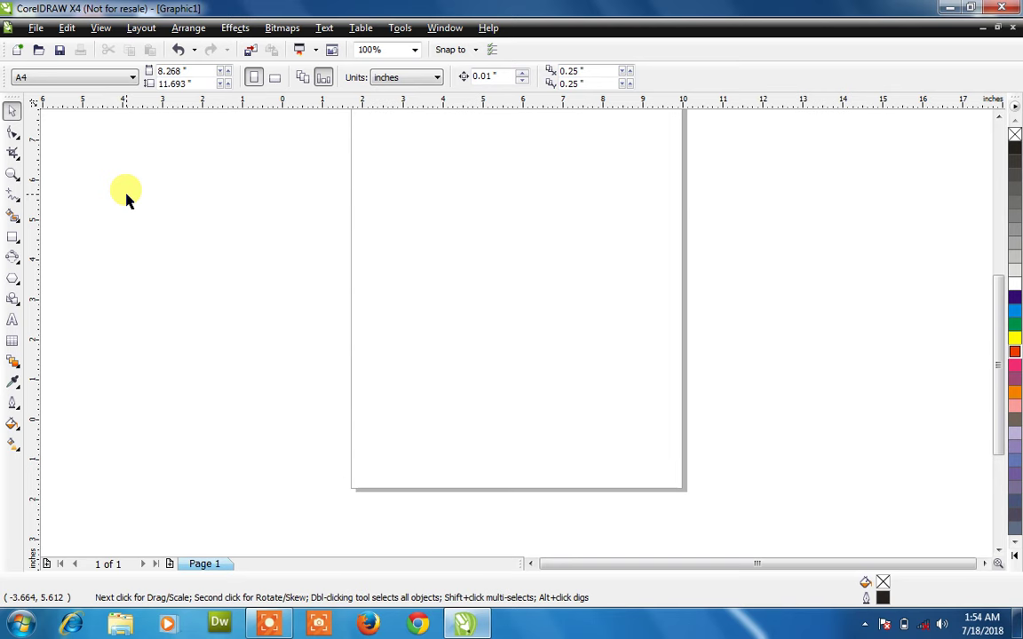
Step: With nothing selected, set the default uniform fill for new Graphic objects to Red
scroll(125, 197, down, 1)
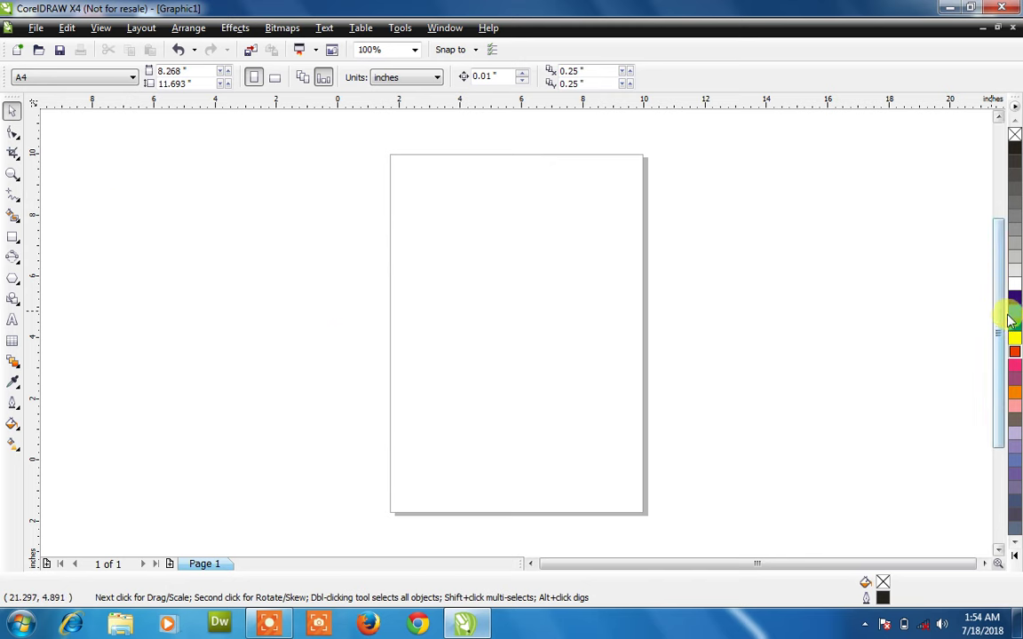
click(1014, 342)
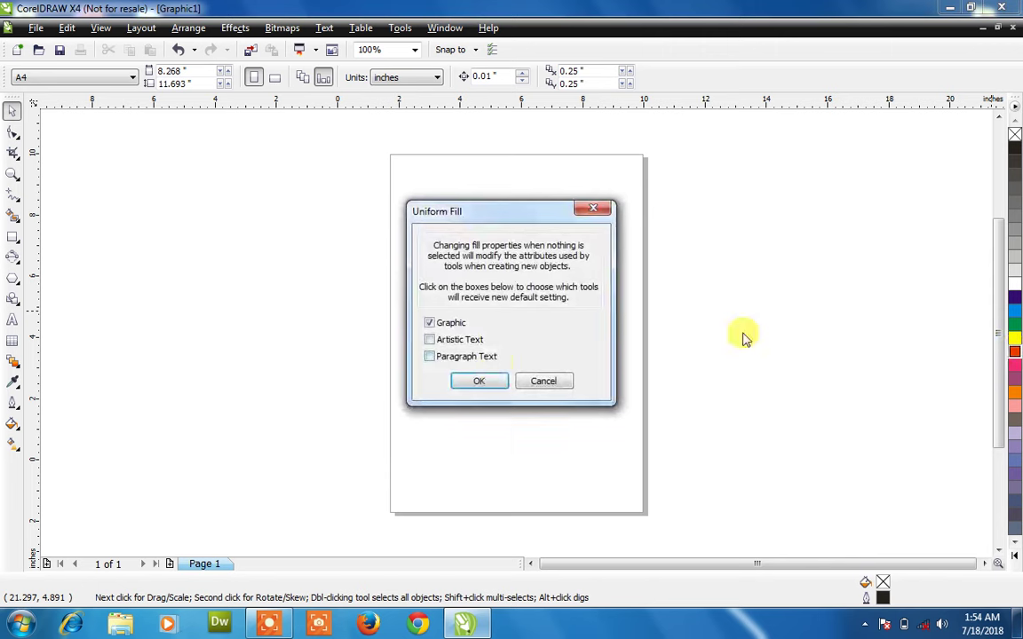
click(495, 382)
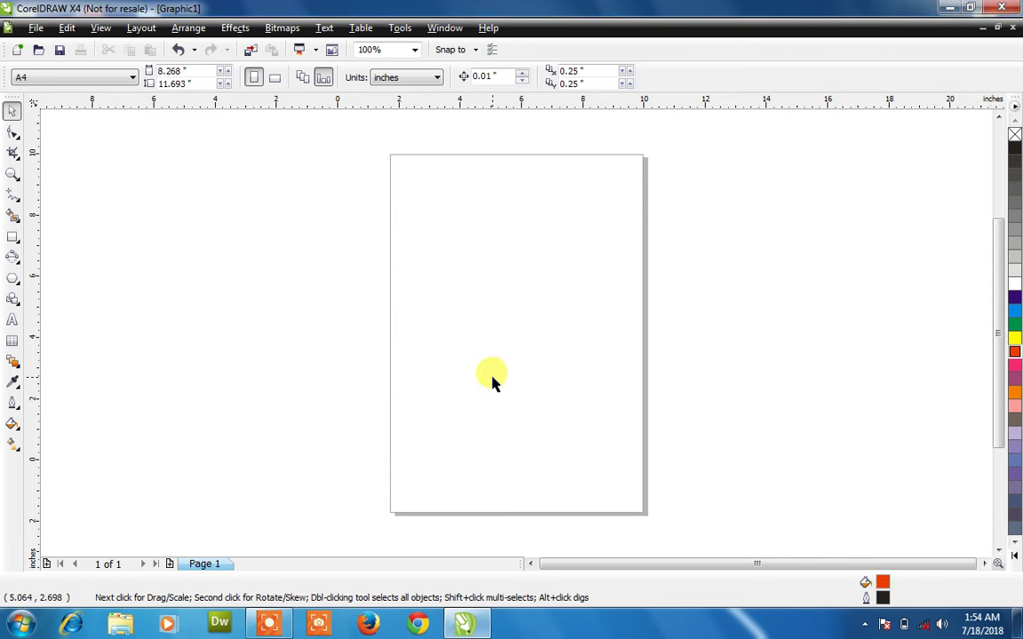
Step: Draw two rectangles, about 4.78 by 4.49 inches on the page and 2.85 by 4.39 inches across its right edge, and fill the second yellow
click(12, 237)
drag(411, 262, 558, 400)
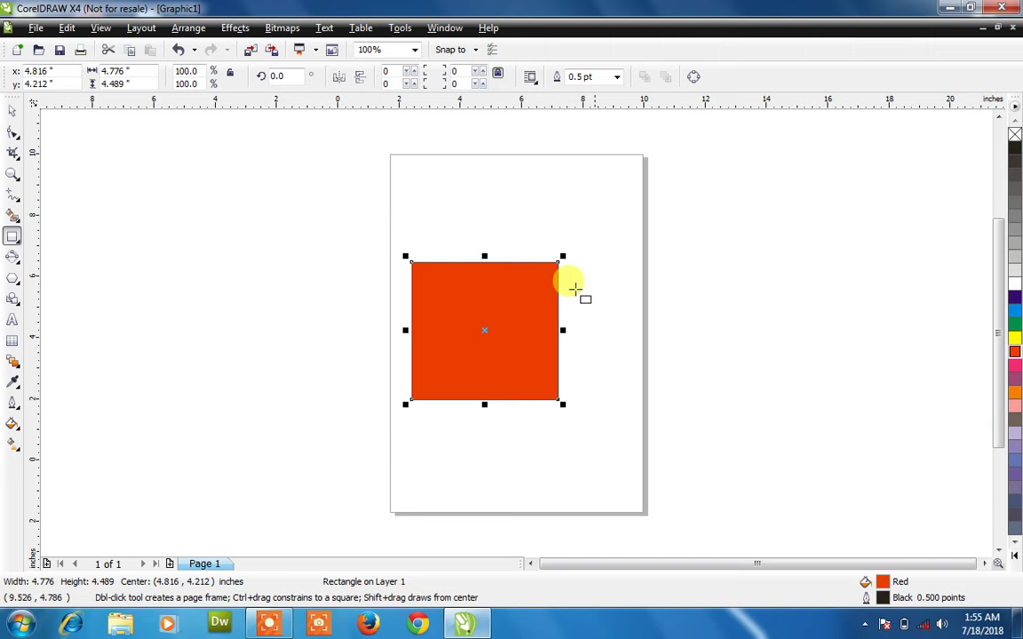
drag(576, 290, 662, 425)
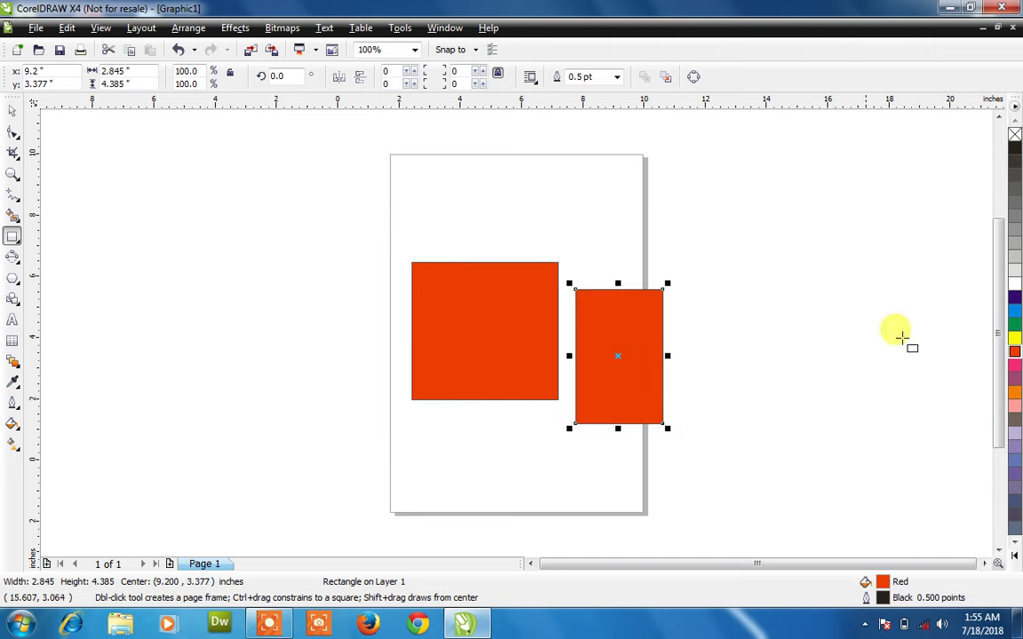
click(1015, 338)
Step: Draw a third rectangle about 3.71 by 2.19 inches overlapping the yellow one's upper part, and delete all the rectangles
drag(600, 233, 726, 310)
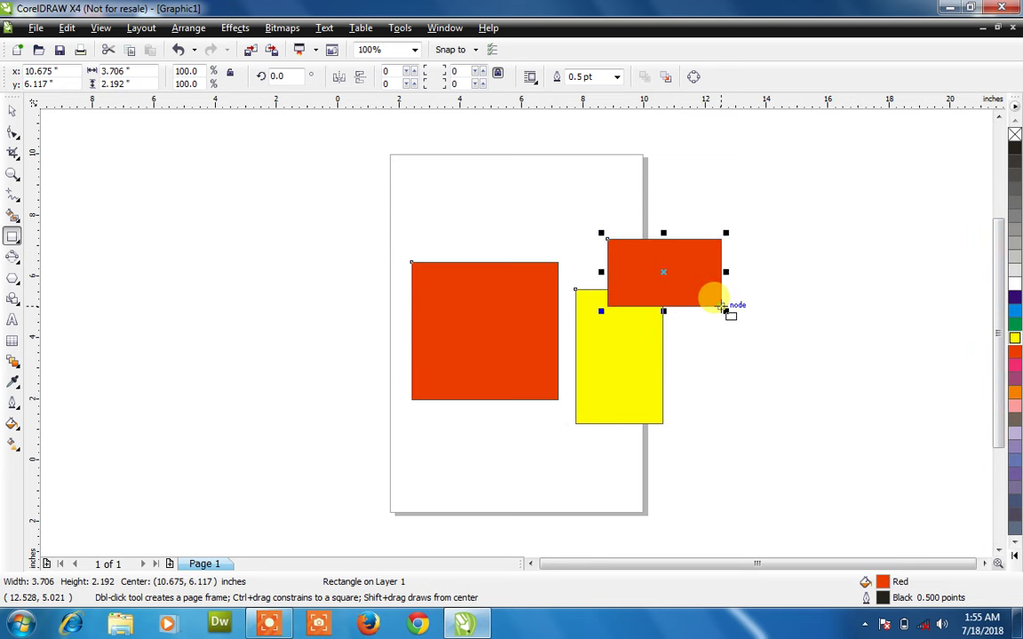
key(ctrl+a)
key(Delete)
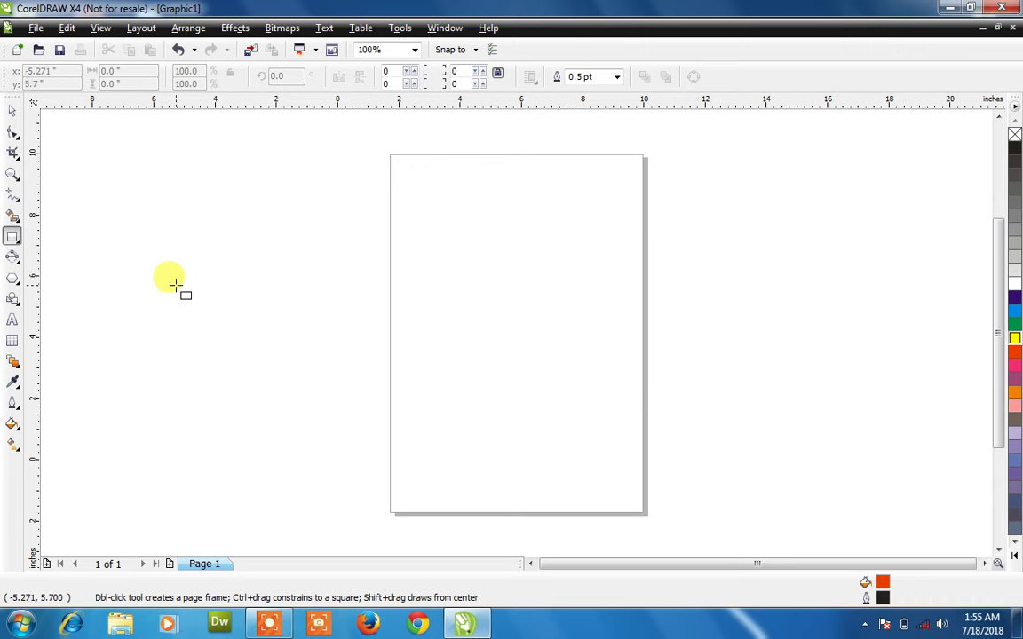
Step: Set the default fill for new Graphic objects to no fill, and draw a rectangle about 5.48 by 5.92 inches on the page
click(13, 109)
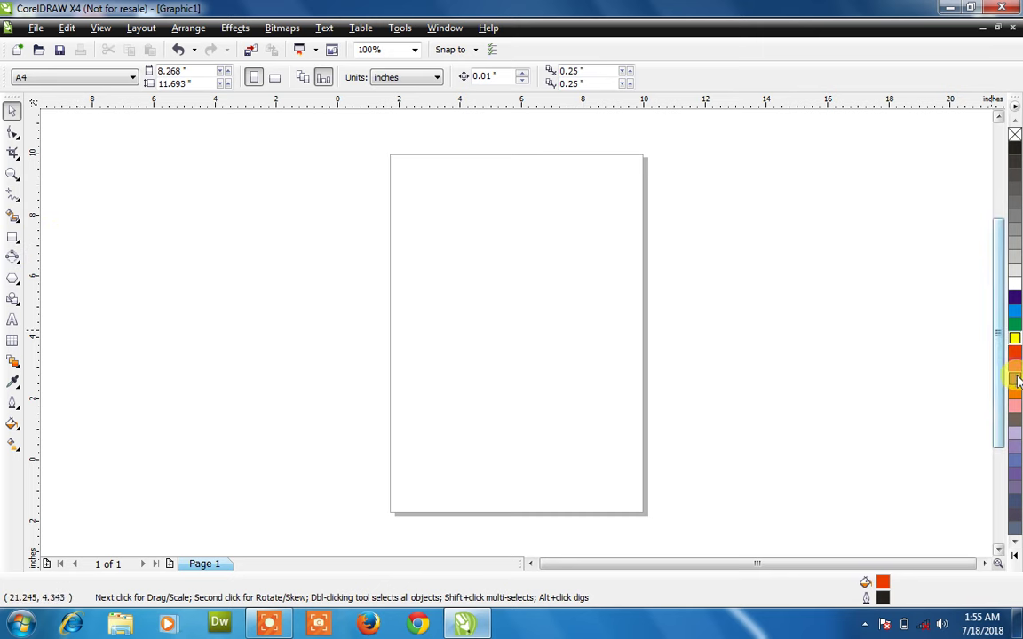
click(1015, 138)
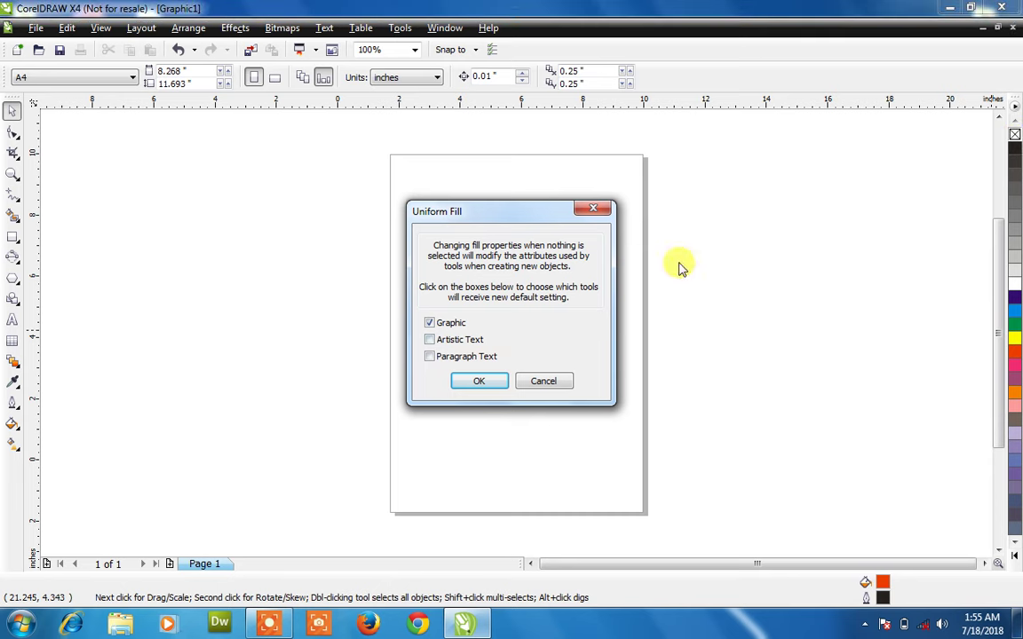
click(478, 381)
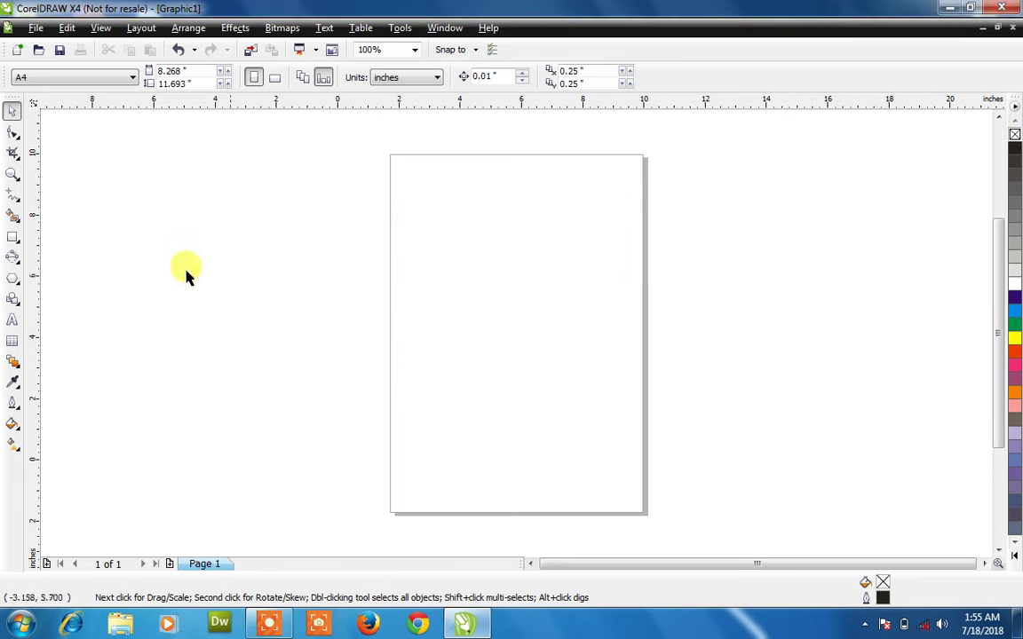
click(13, 234)
drag(416, 258, 585, 440)
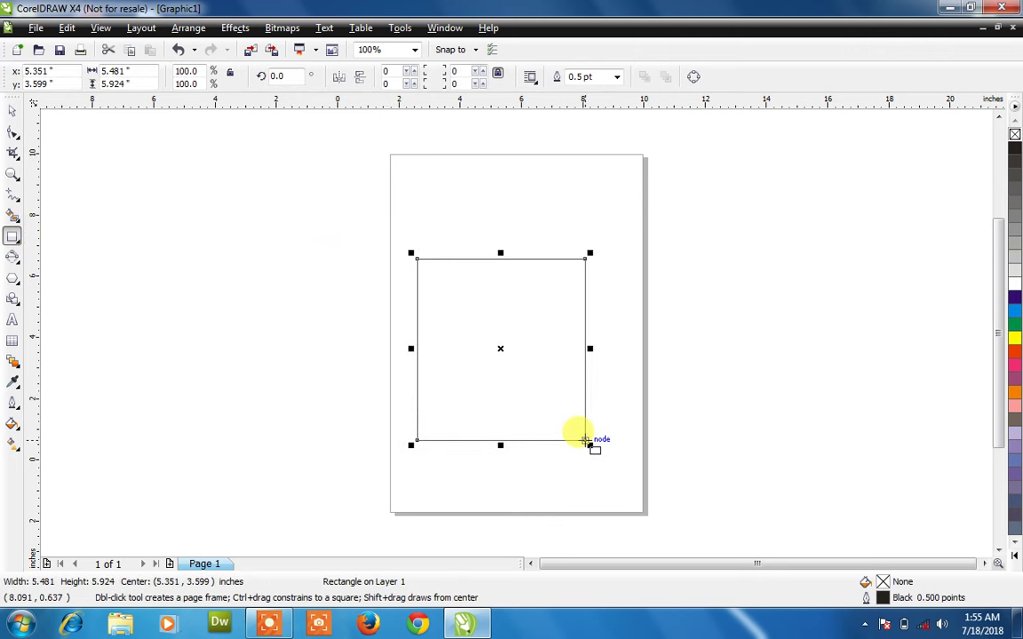